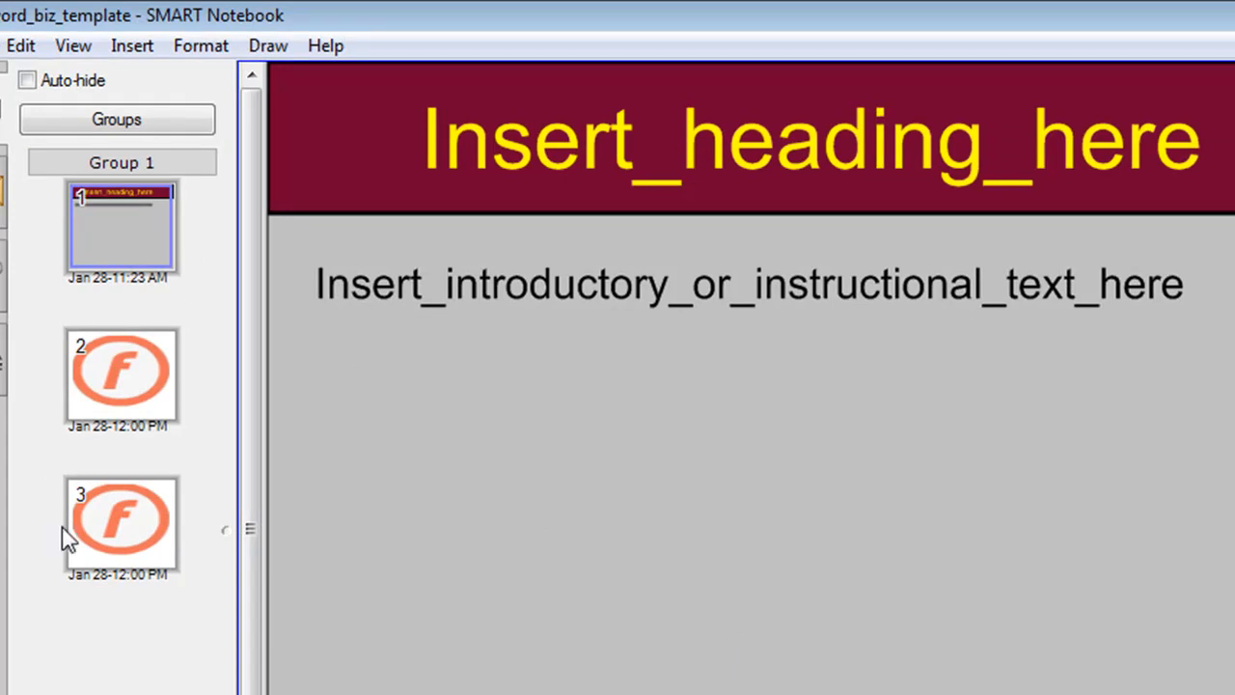
Step: Inspect the page-1 heading and introductory text placeholders and view the game templates on pages 2 and 3
{"action": "double_click", "coordinate": [640, 152]}
{"action": "double_click", "coordinate": [641, 155]}
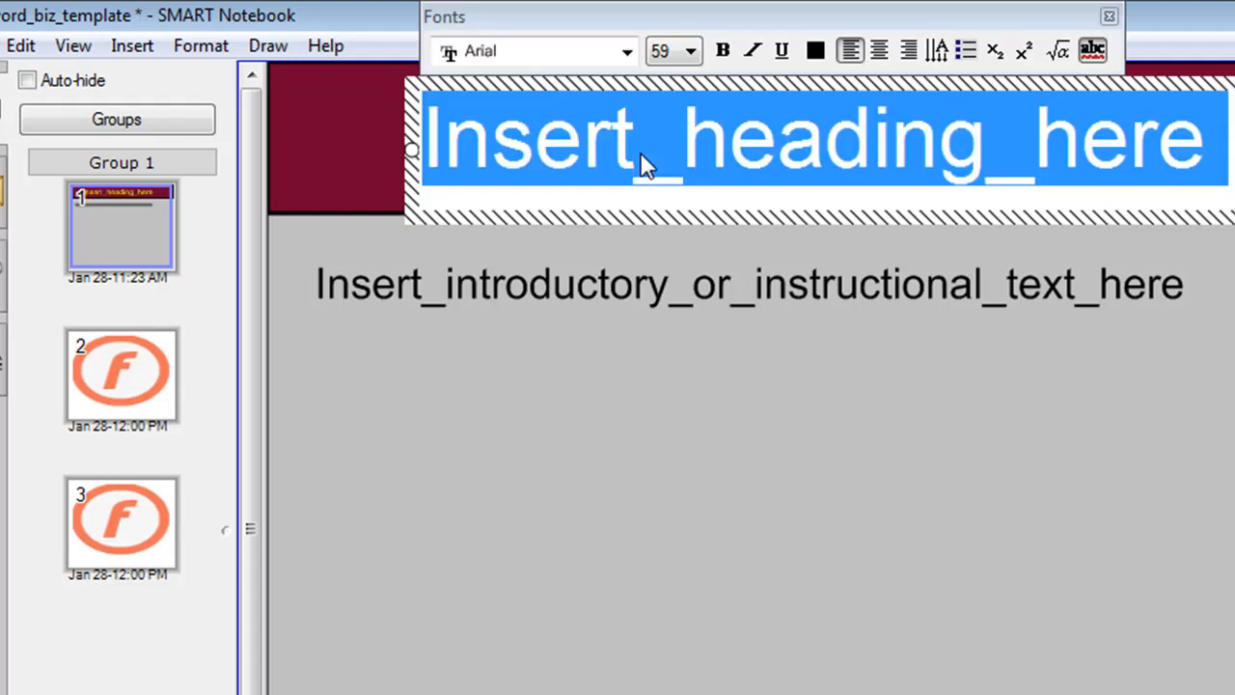
{"action": "double_click", "coordinate": [648, 288]}
{"action": "double_click", "coordinate": [649, 290]}
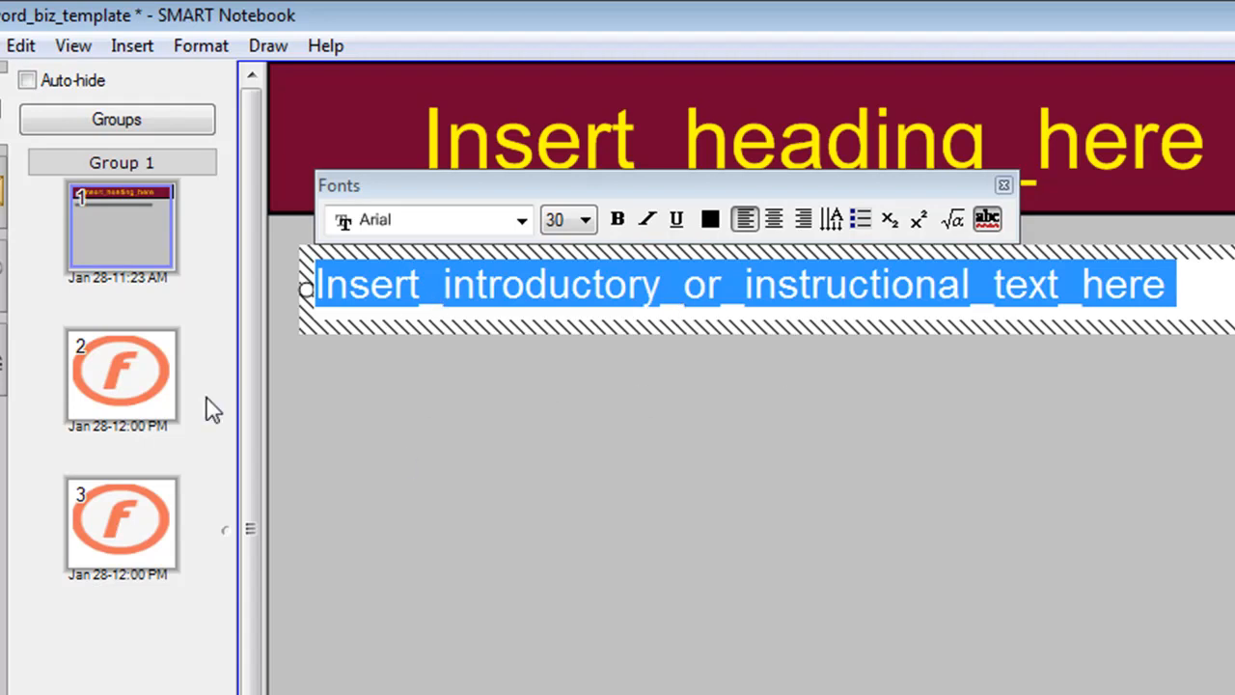
{"action": "left_click", "coordinate": [121, 388]}
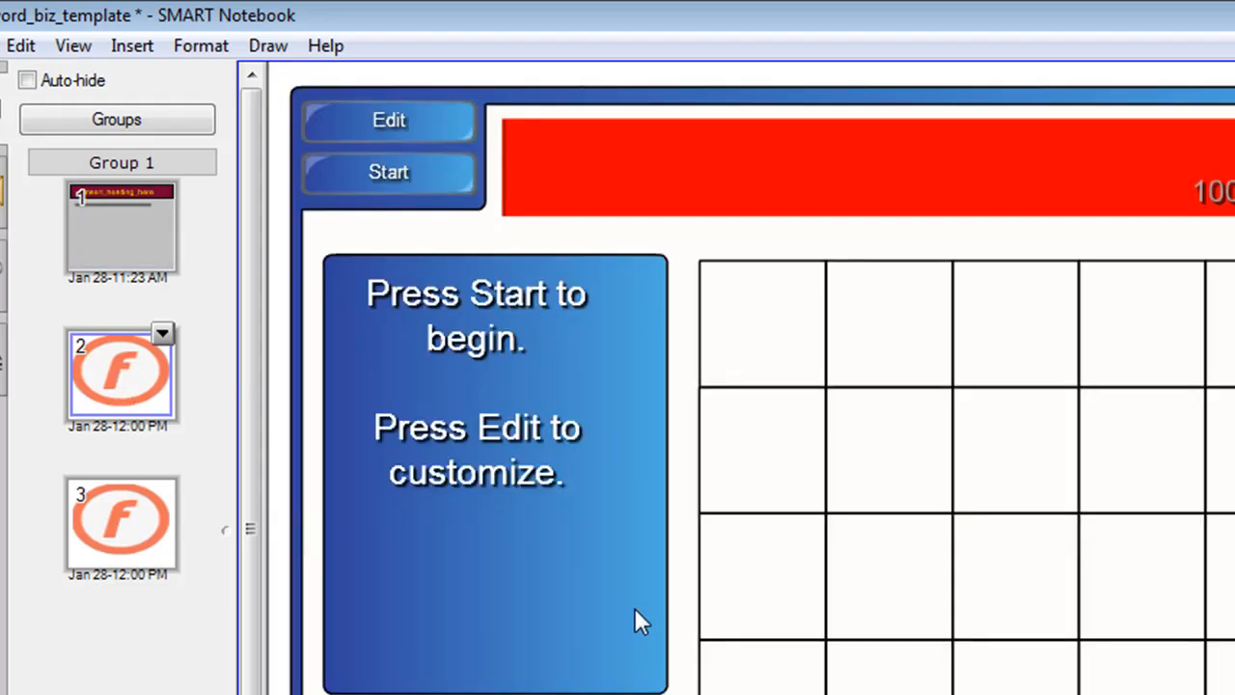
{"action": "left_click", "coordinate": [135, 533]}
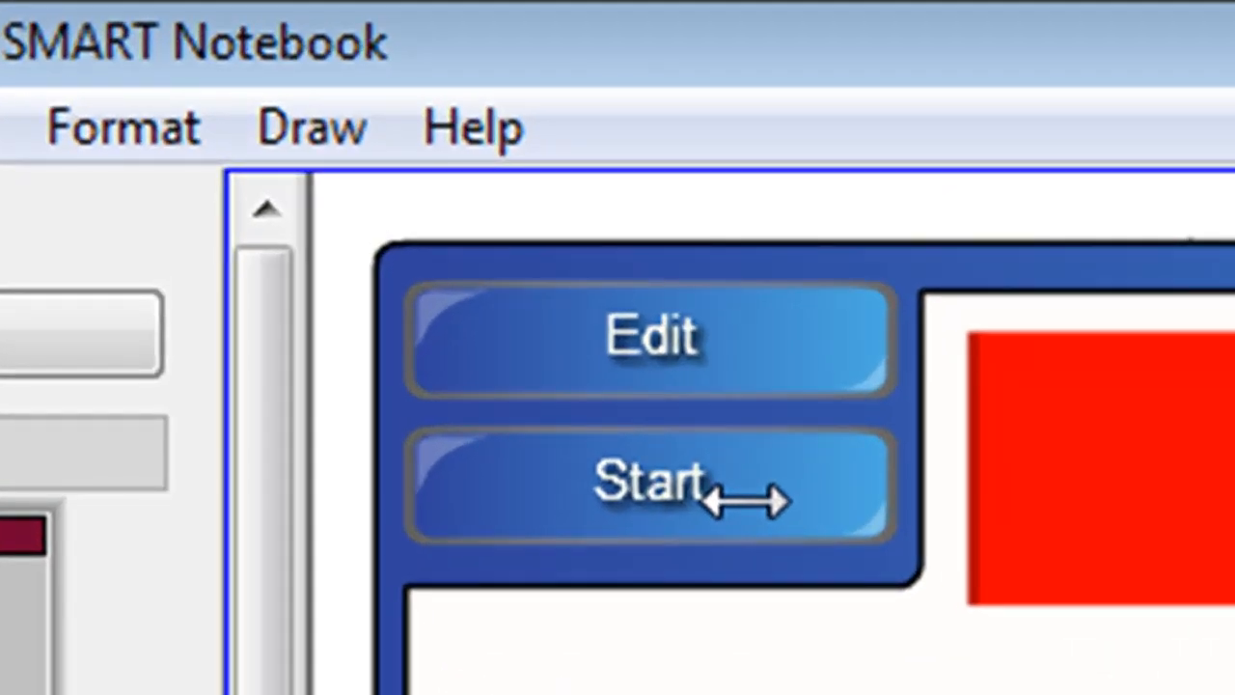
Step: Start the word game on page 3 and begin spelling the answer from the letter tiles
{"action": "left_click", "coordinate": [745, 500]}
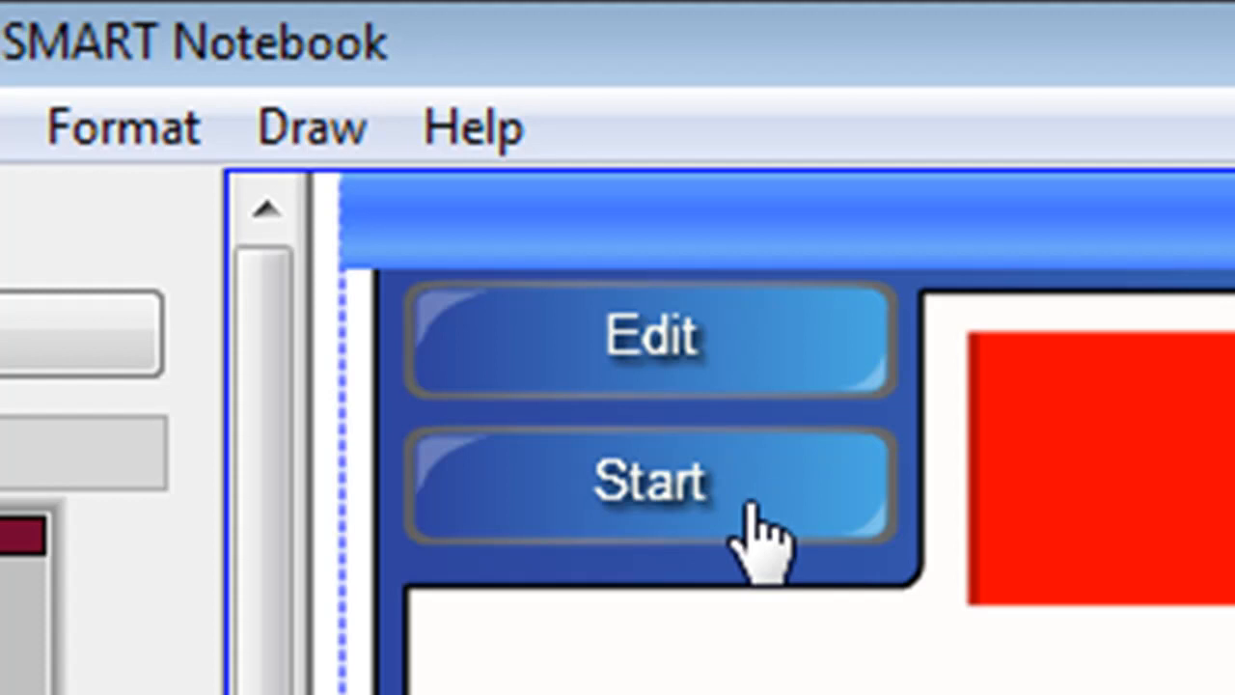
{"action": "left_click", "coordinate": [751, 504]}
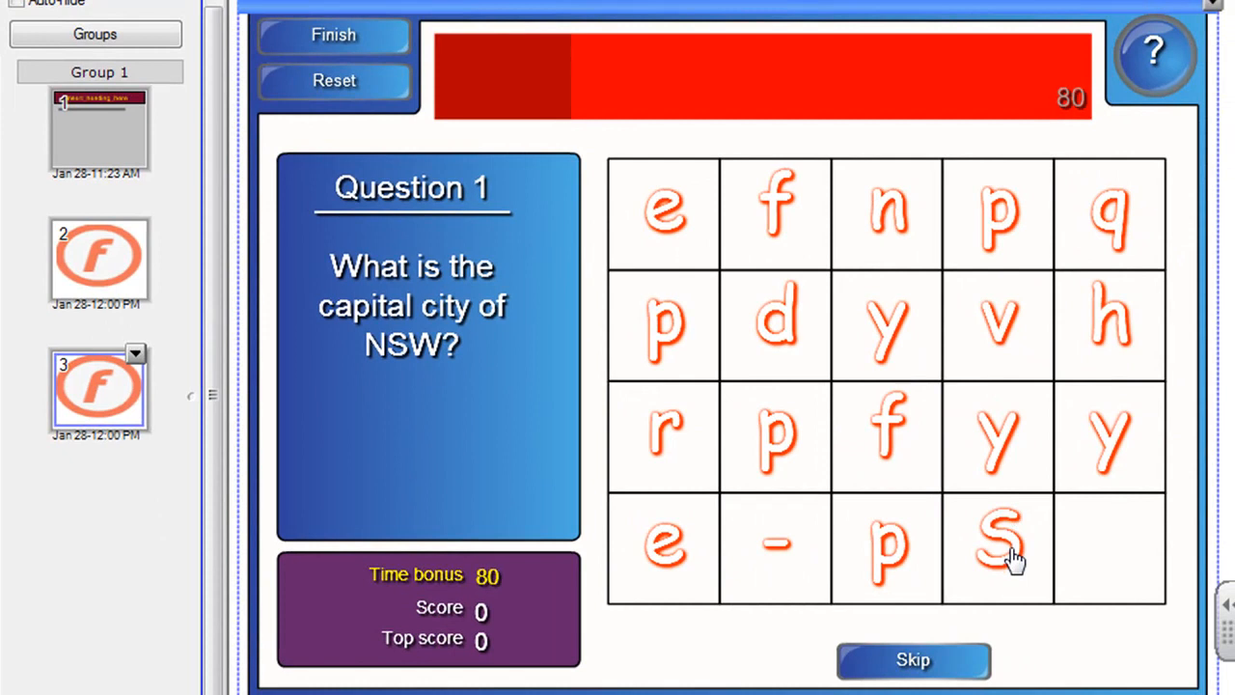
{"action": "left_click", "coordinate": [1066, 590]}
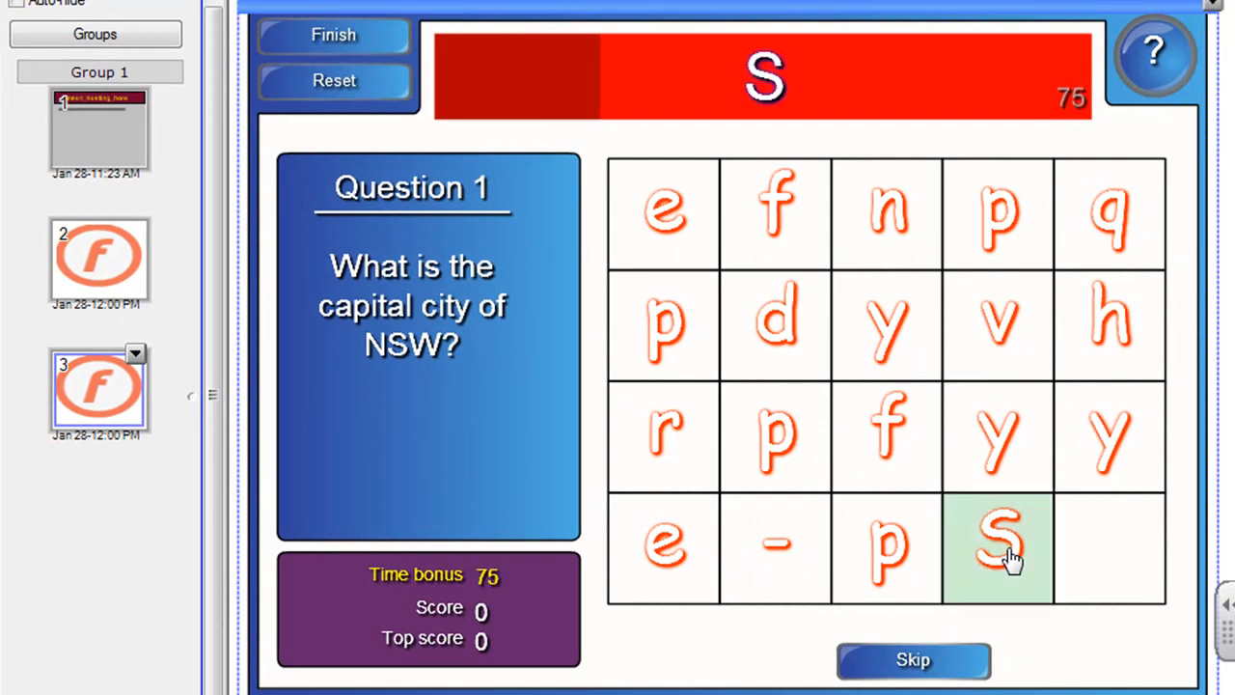
{"action": "left_click", "coordinate": [1004, 452]}
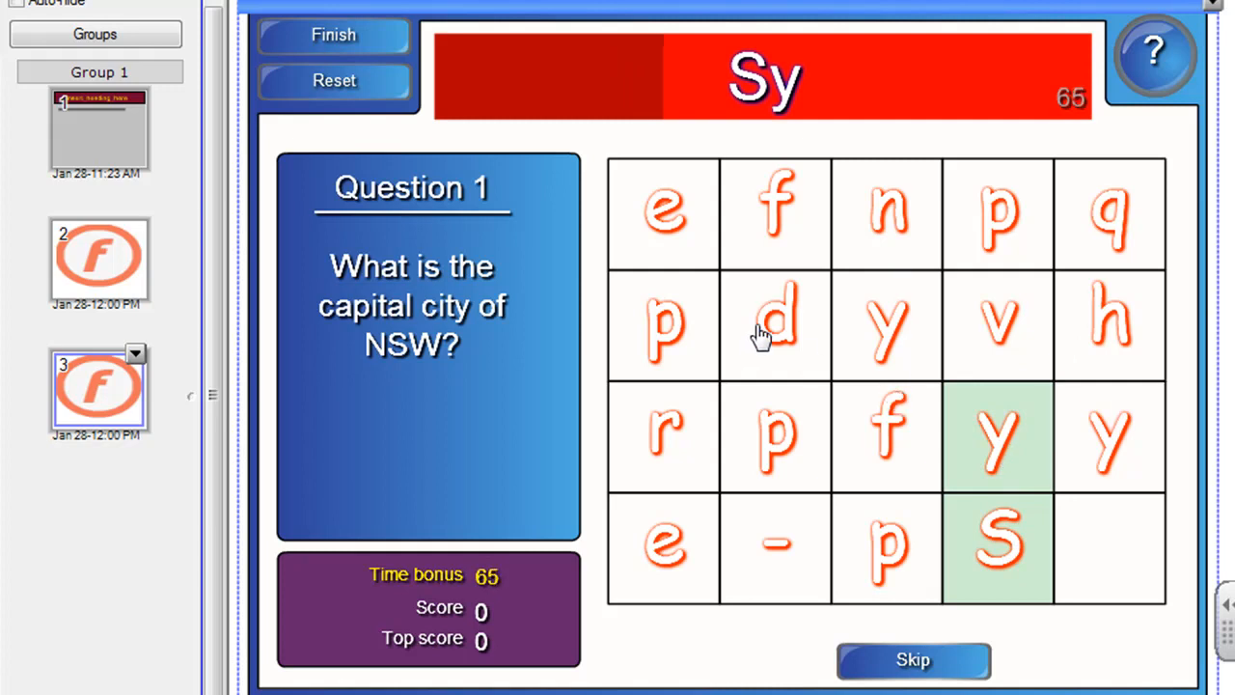
{"action": "left_click", "coordinate": [785, 224]}
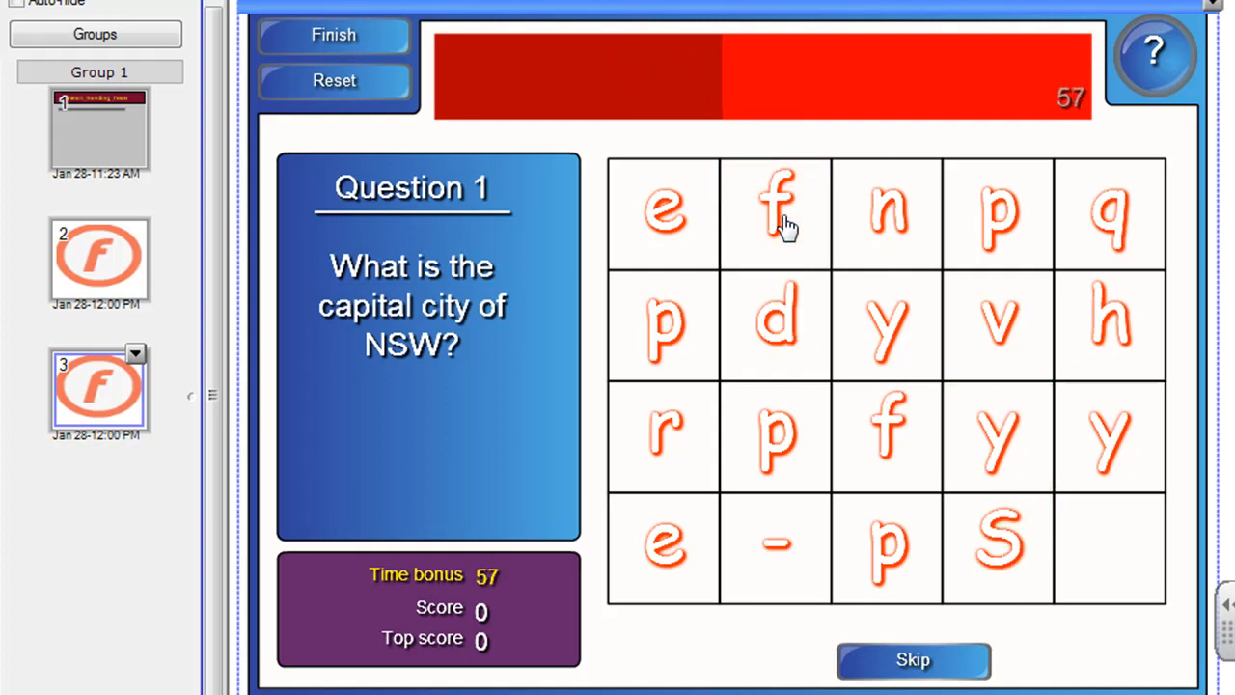
{"action": "left_click", "coordinate": [786, 322]}
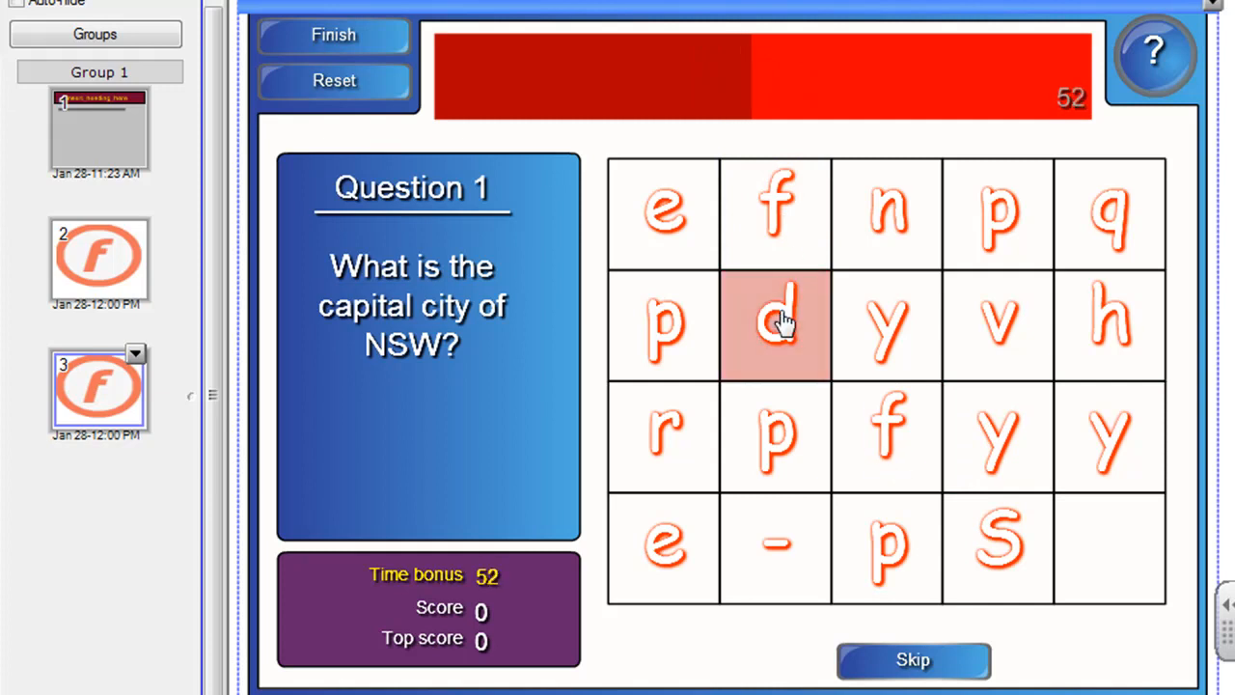
{"action": "left_click", "coordinate": [1000, 542]}
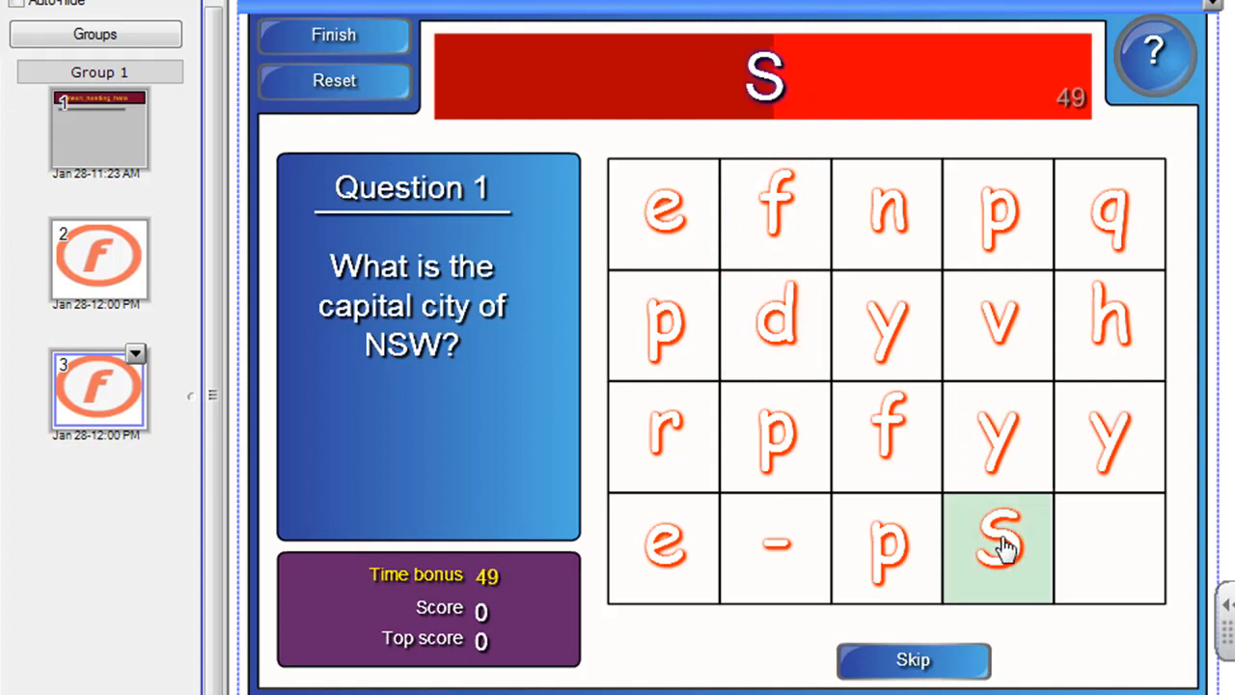
Step: Finish spelling Sydney from the letter tiles and advance to the next question
{"action": "left_click", "coordinate": [996, 444]}
{"action": "left_click", "coordinate": [763, 333]}
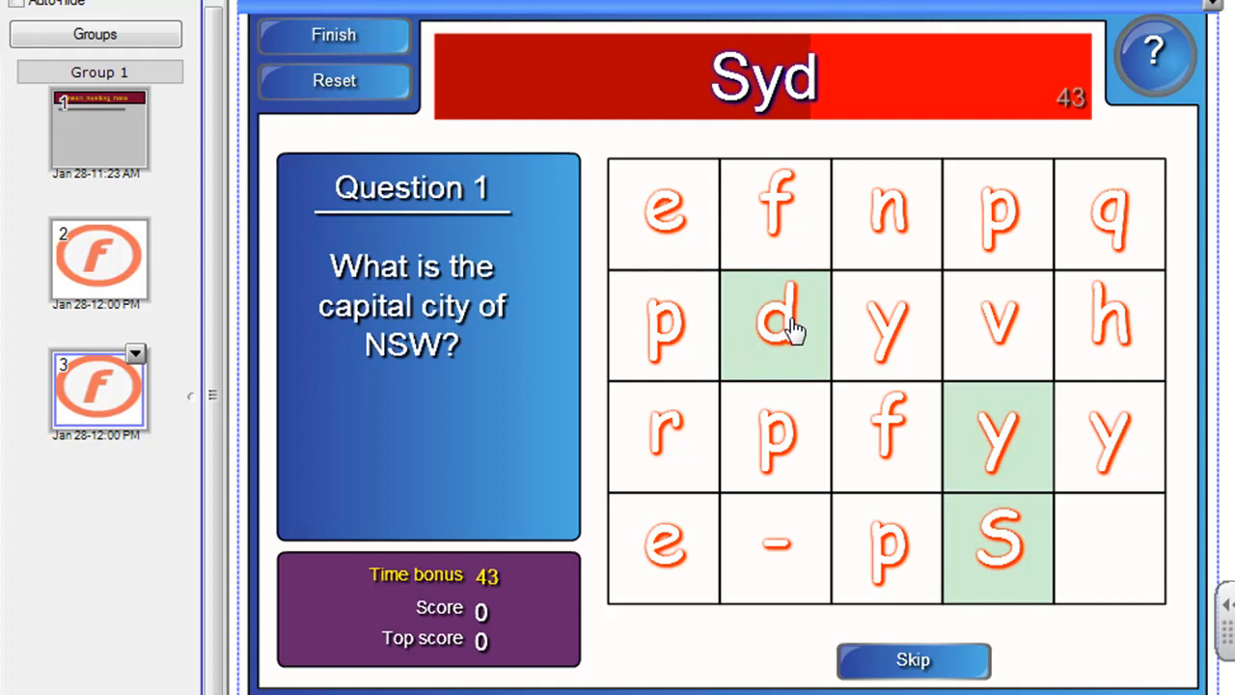
{"action": "left_click", "coordinate": [907, 220]}
{"action": "left_click", "coordinate": [664, 218]}
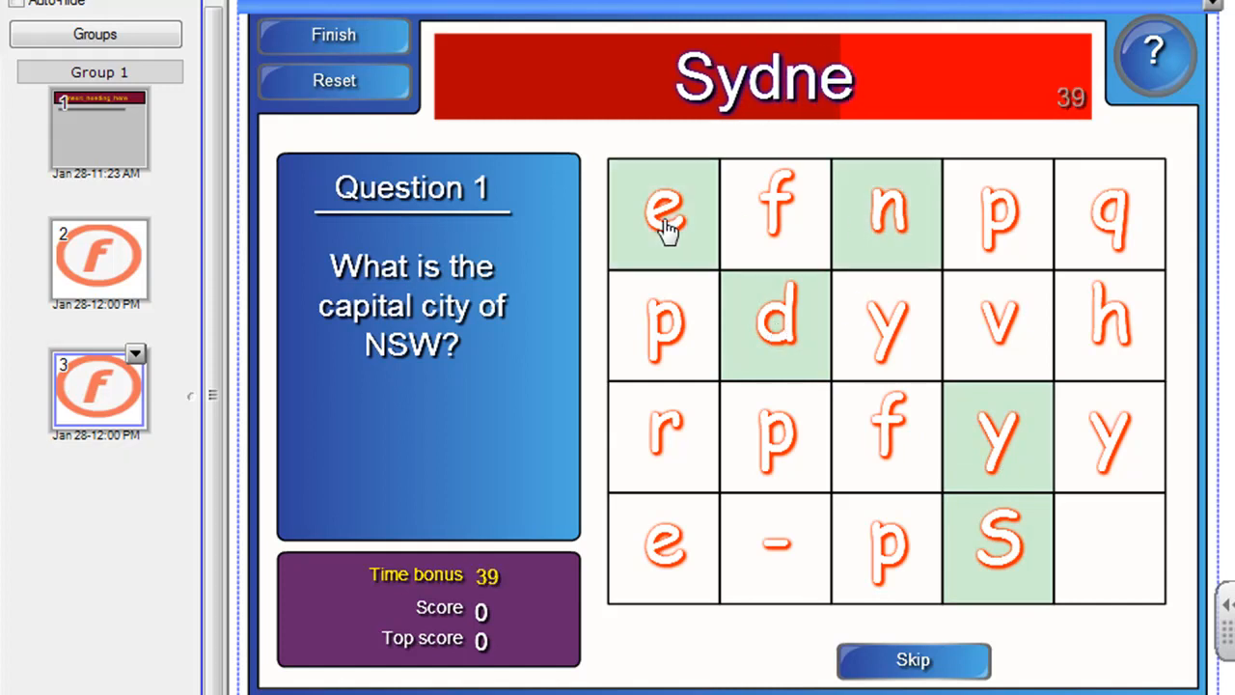
{"action": "left_click", "coordinate": [1105, 442]}
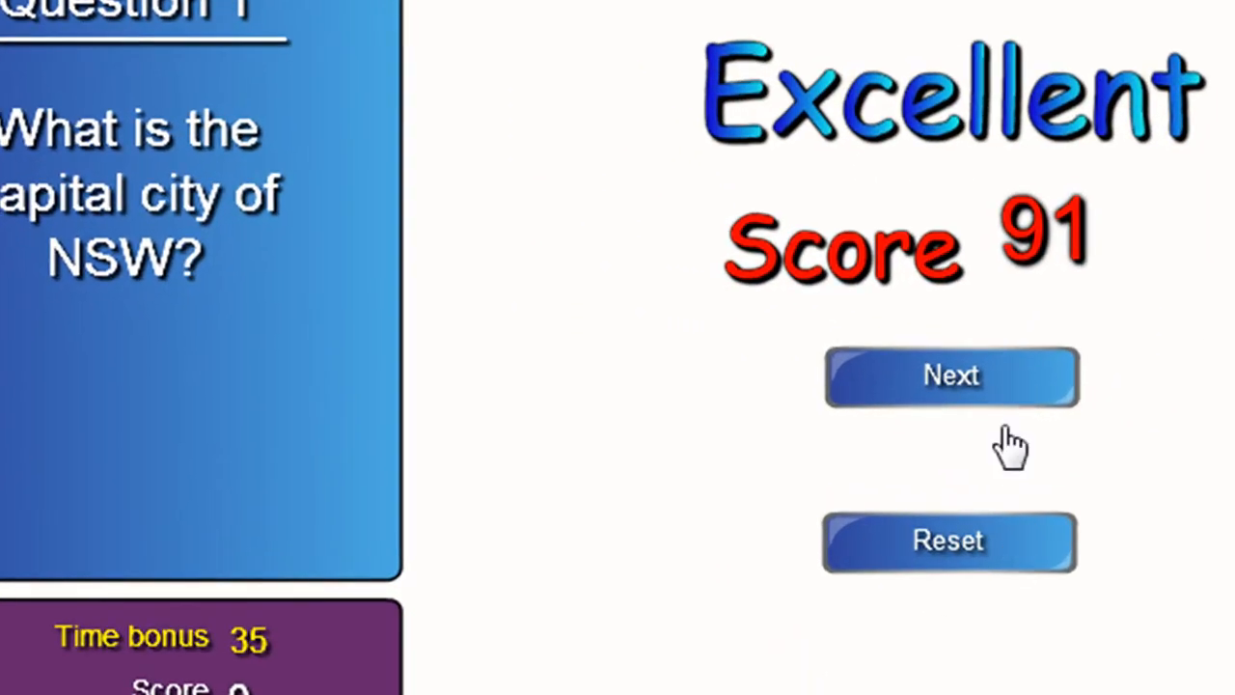
{"action": "left_click", "coordinate": [1003, 386]}
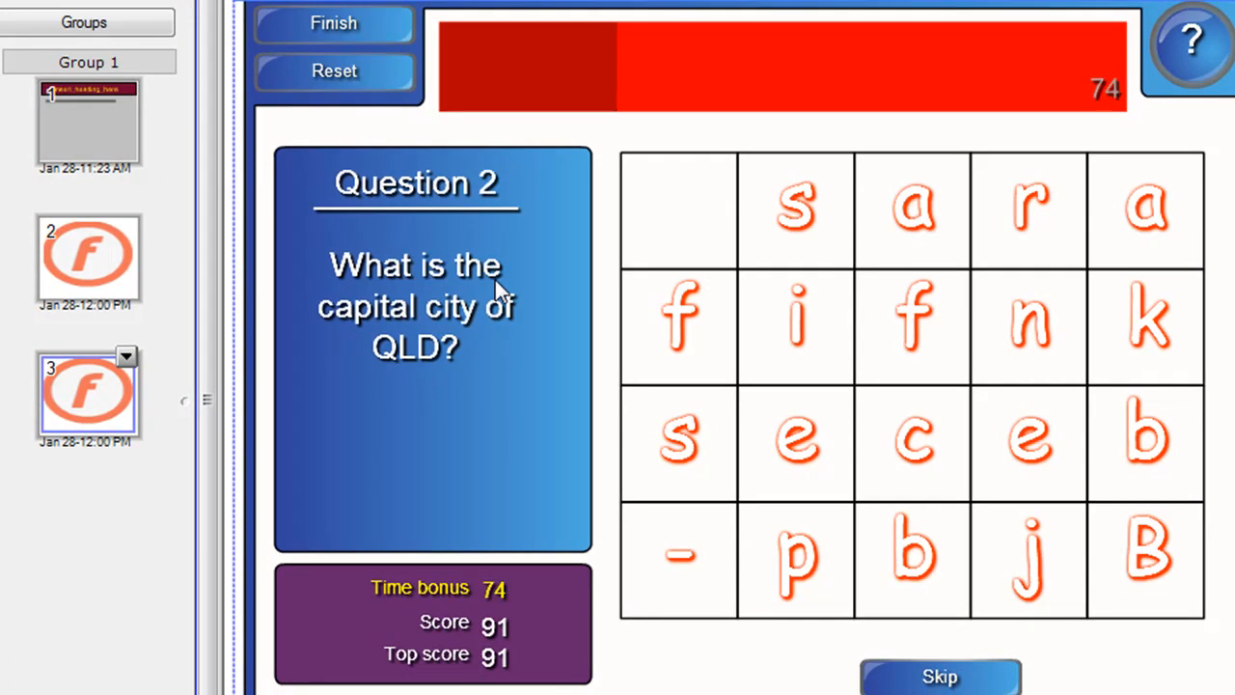
Step: Open the page-2 game's settings editor and set the number of questions to 5
{"action": "left_click", "coordinate": [69, 271]}
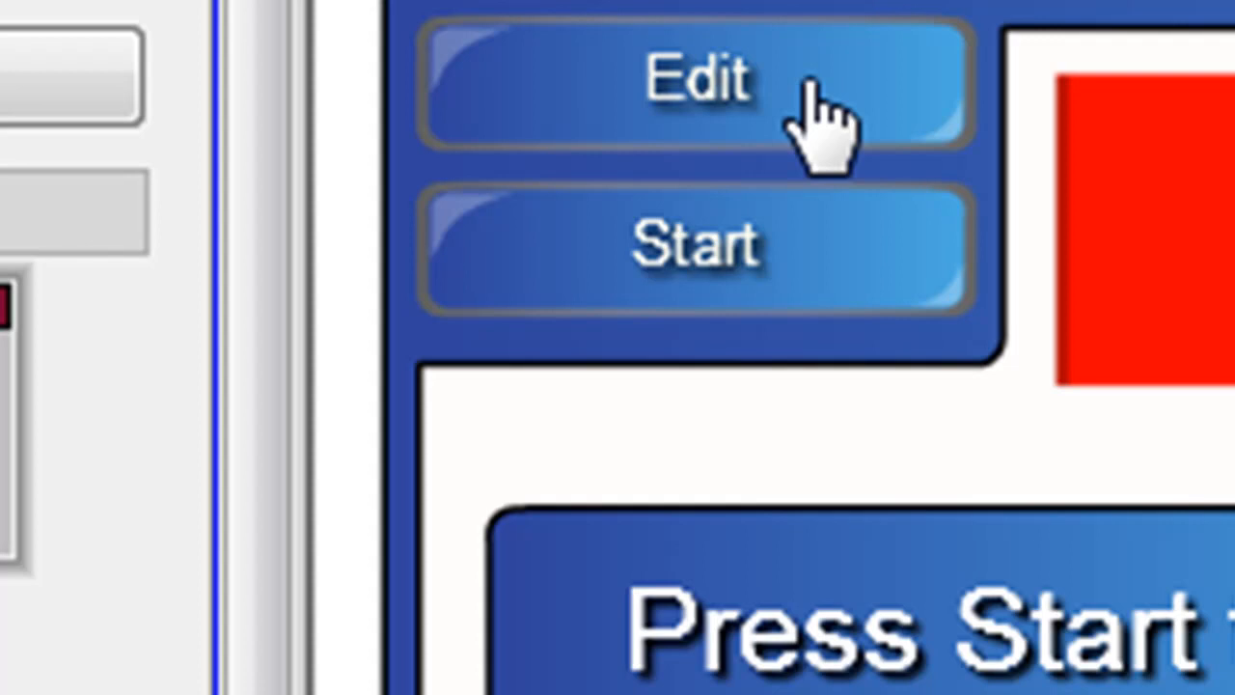
{"action": "left_click", "coordinate": [808, 82]}
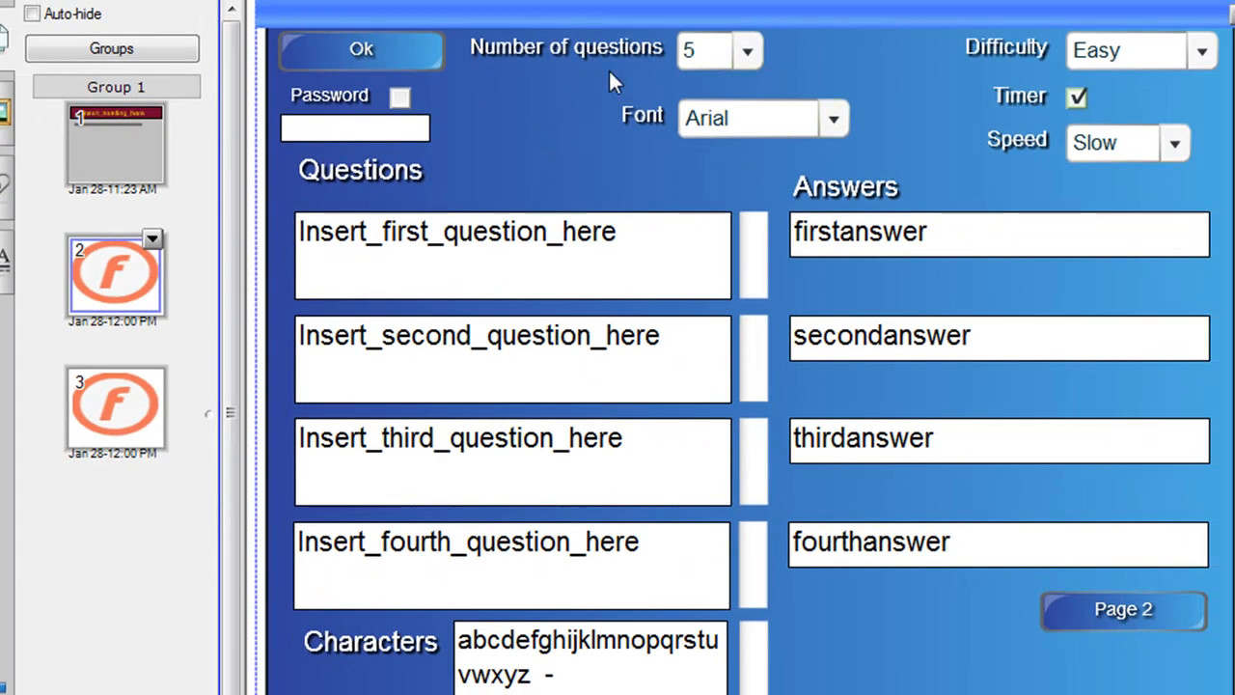
{"action": "left_click", "coordinate": [760, 55]}
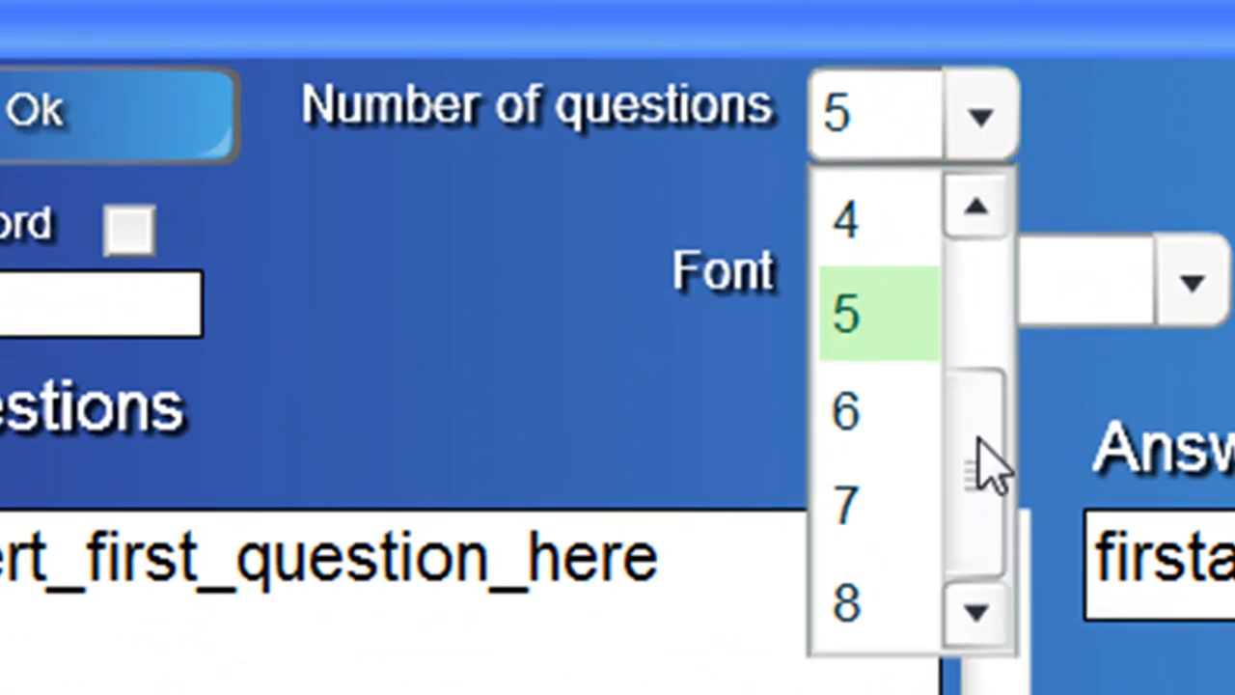
{"action": "left_click", "coordinate": [874, 333]}
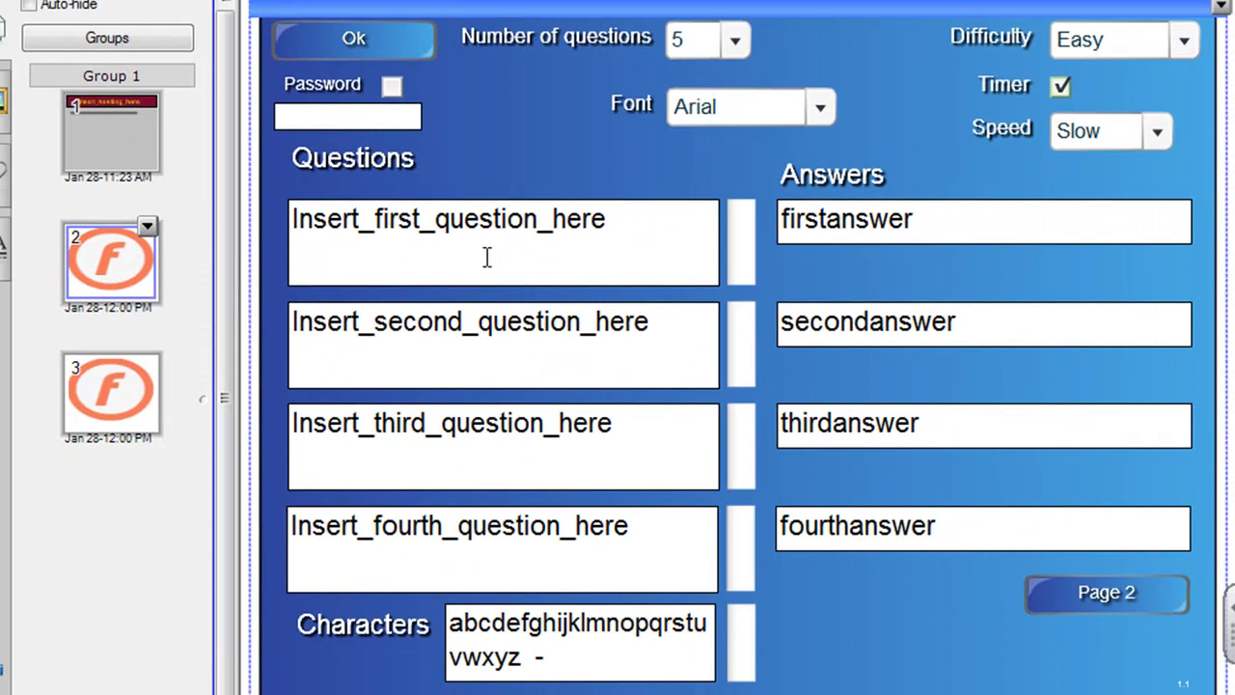
Step: Replace the first question with "What is the capital city of NSW?"
{"action": "left_click", "coordinate": [377, 224]}
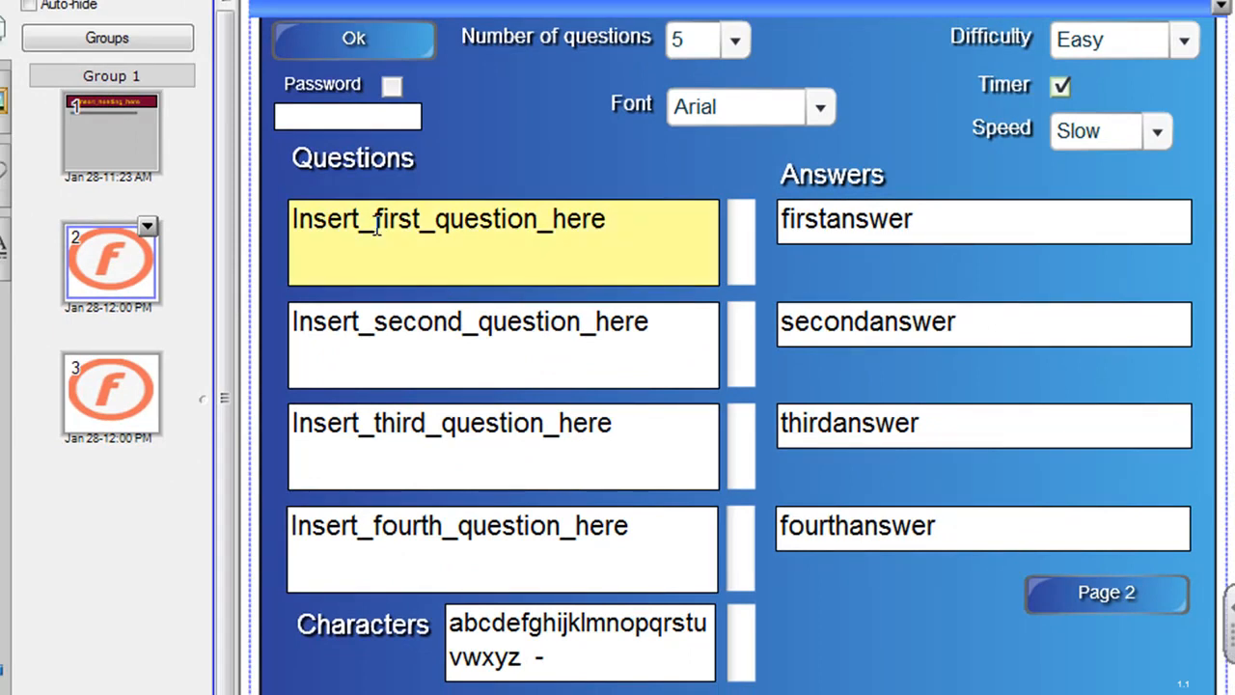
{"action": "double_click", "coordinate": [376, 224]}
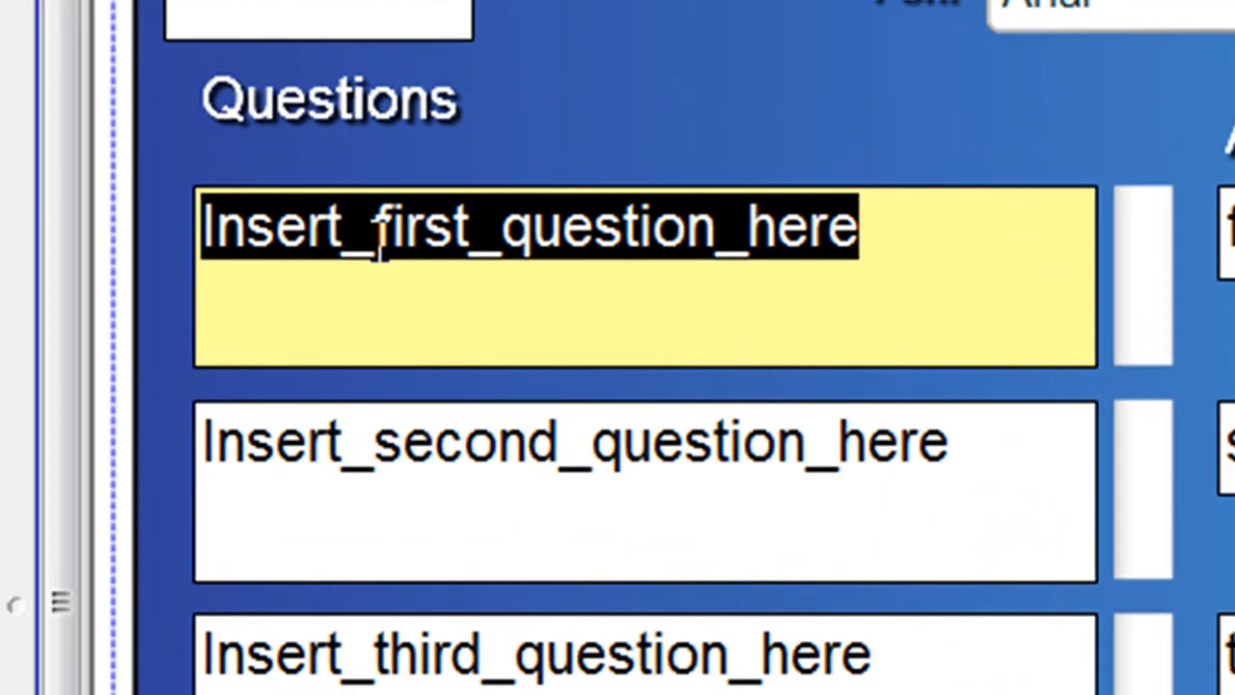
{"action": "type", "text": "What is t"}
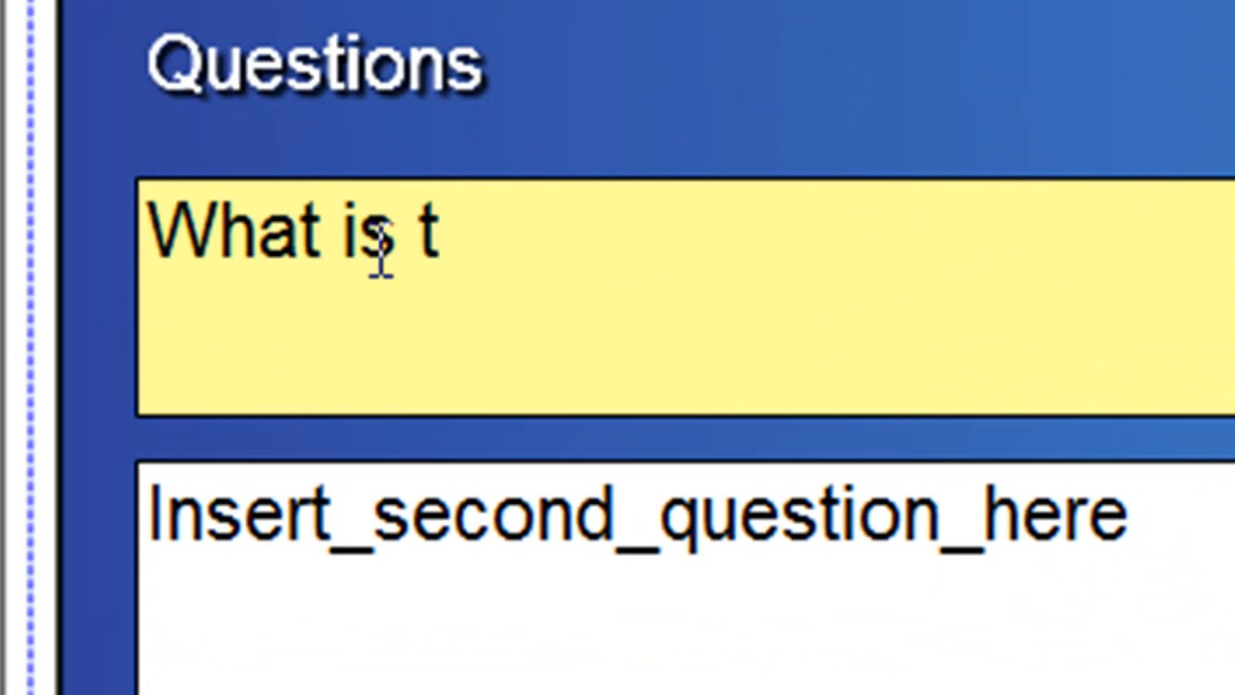
{"action": "type", "text": "he capital city of NS"}
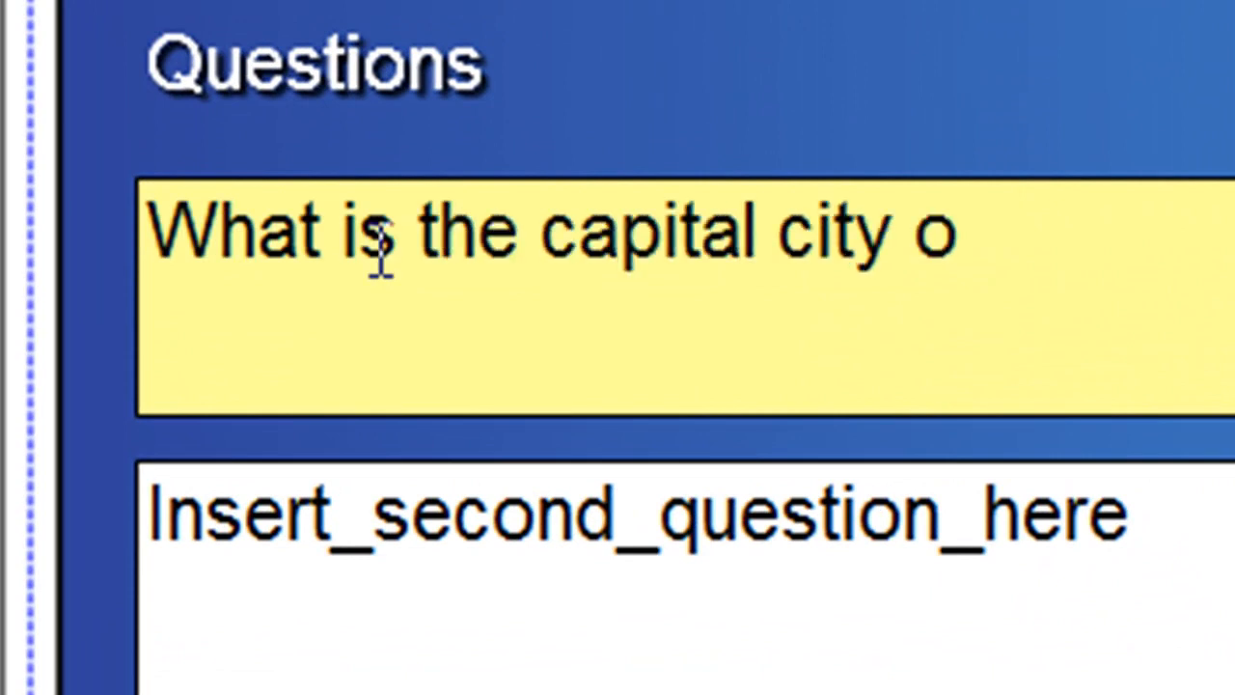
{"action": "type", "text": "W?"}
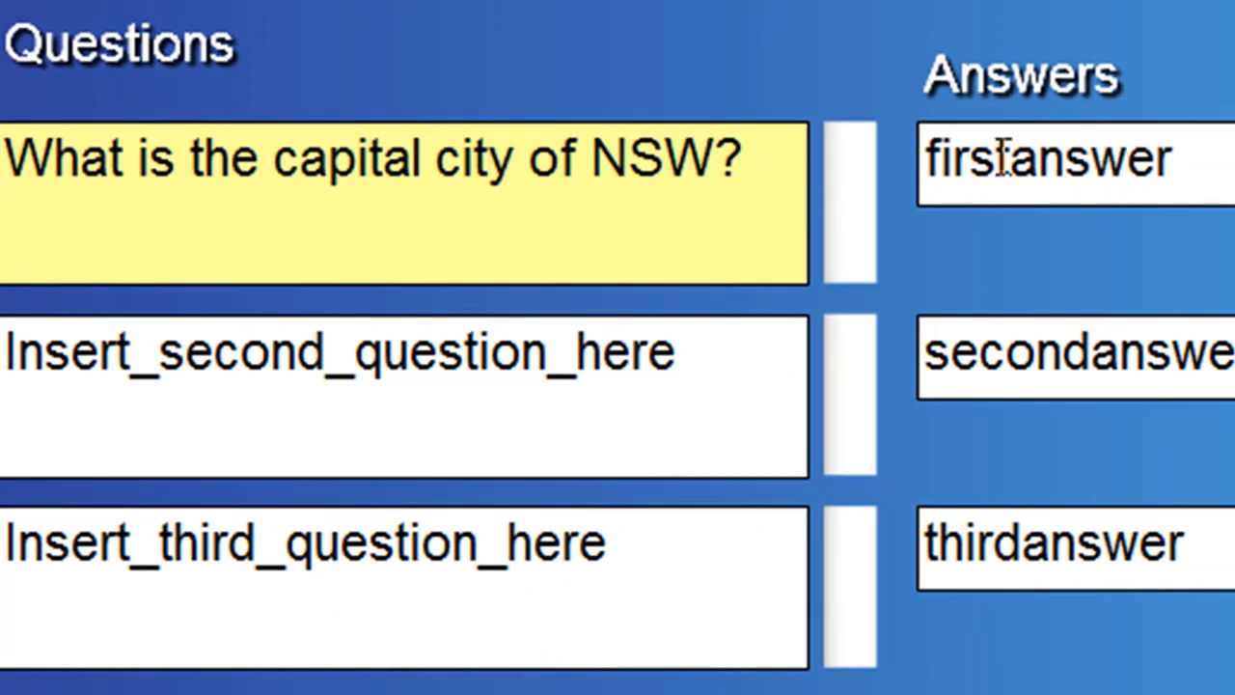
Step: Set the first question's answer to Sydney
{"action": "left_click", "coordinate": [1040, 171]}
{"action": "double_click", "coordinate": [1042, 172]}
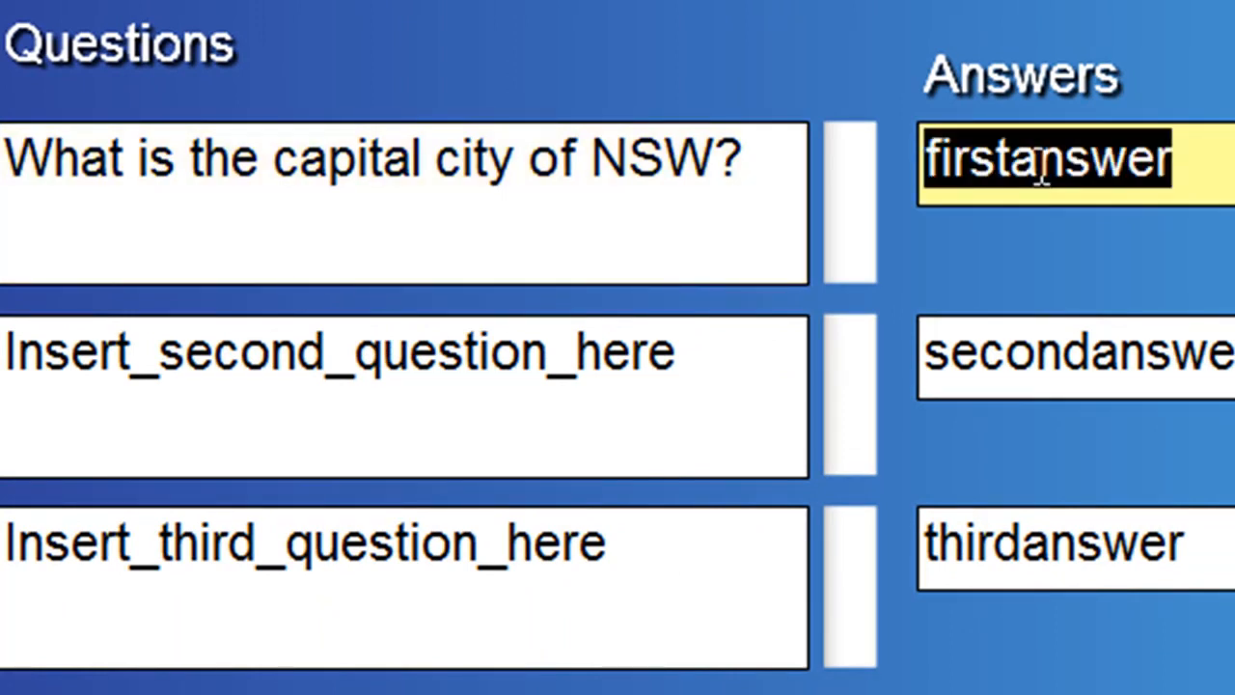
{"action": "type", "text": "Sydney"}
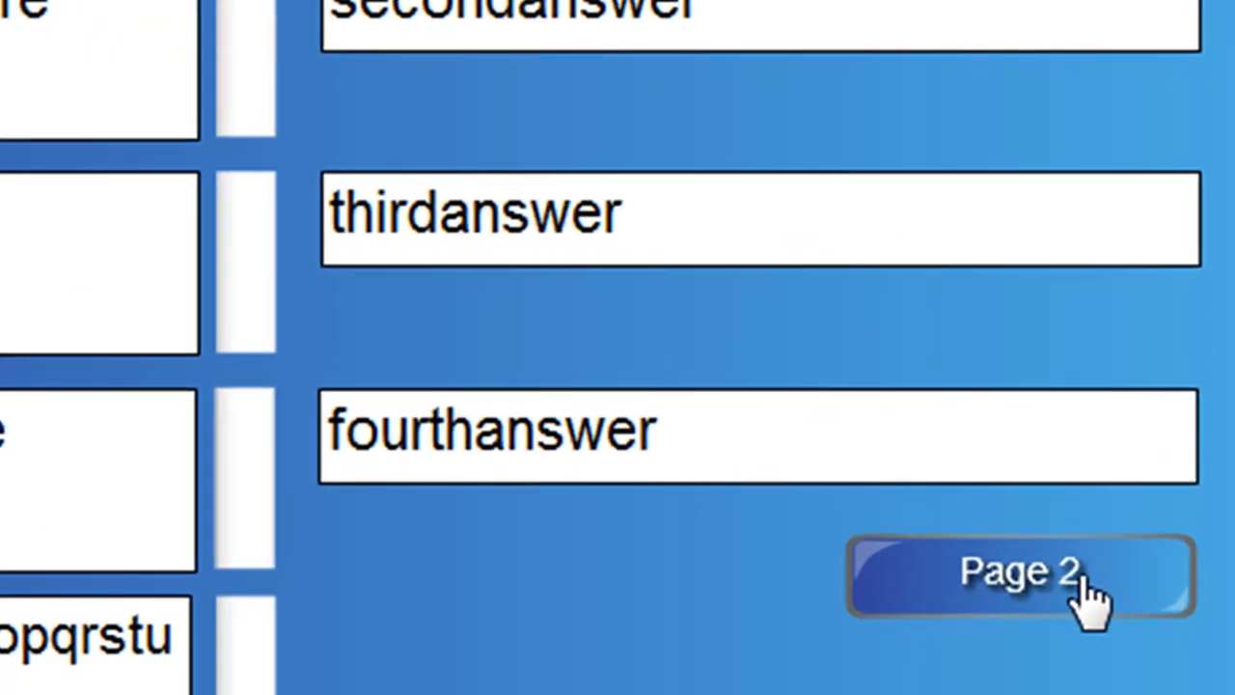
Step: View the second page of questions and reselect 5 as the number of questions
{"action": "left_click", "coordinate": [1086, 579]}
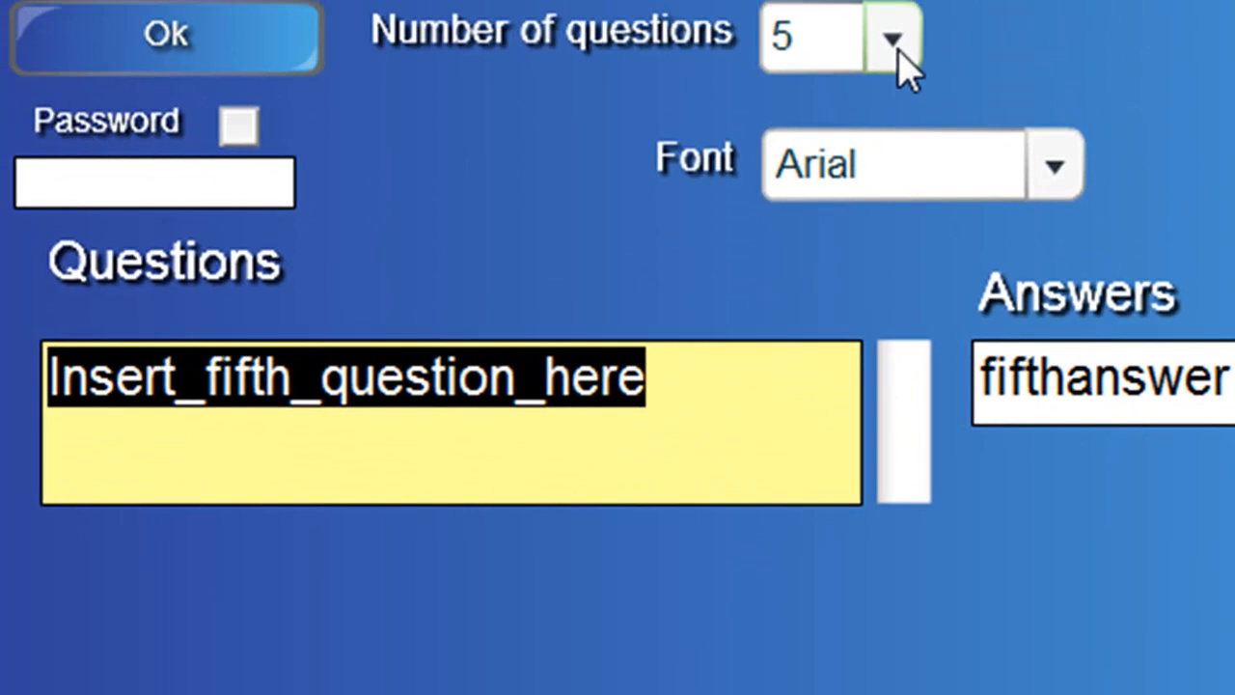
{"action": "left_click", "coordinate": [747, 0]}
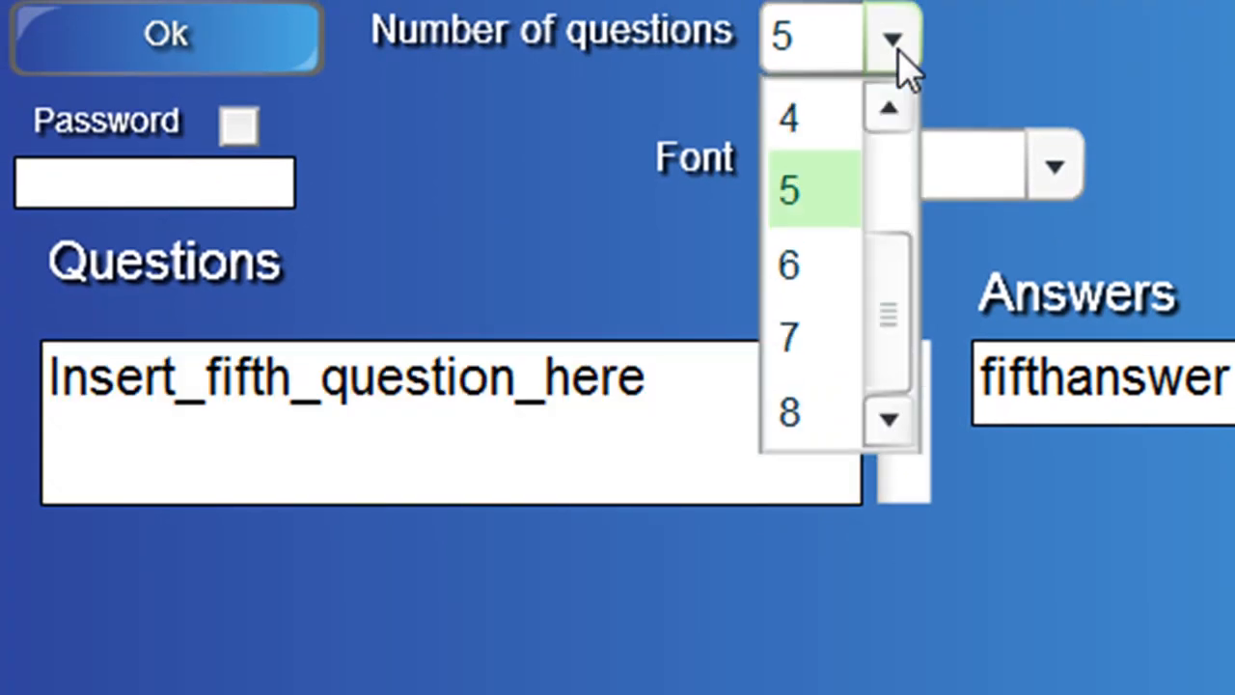
{"action": "left_click", "coordinate": [803, 191]}
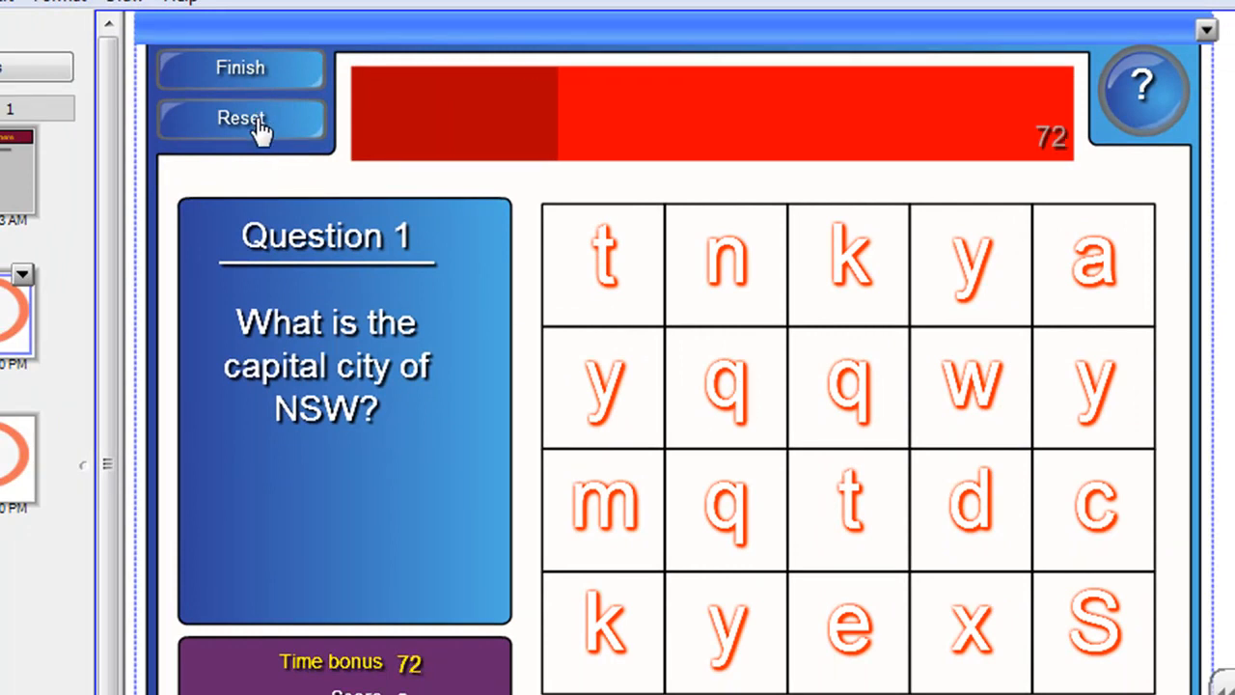
Step: Finish the running test game and reset it
{"action": "left_click", "coordinate": [264, 89]}
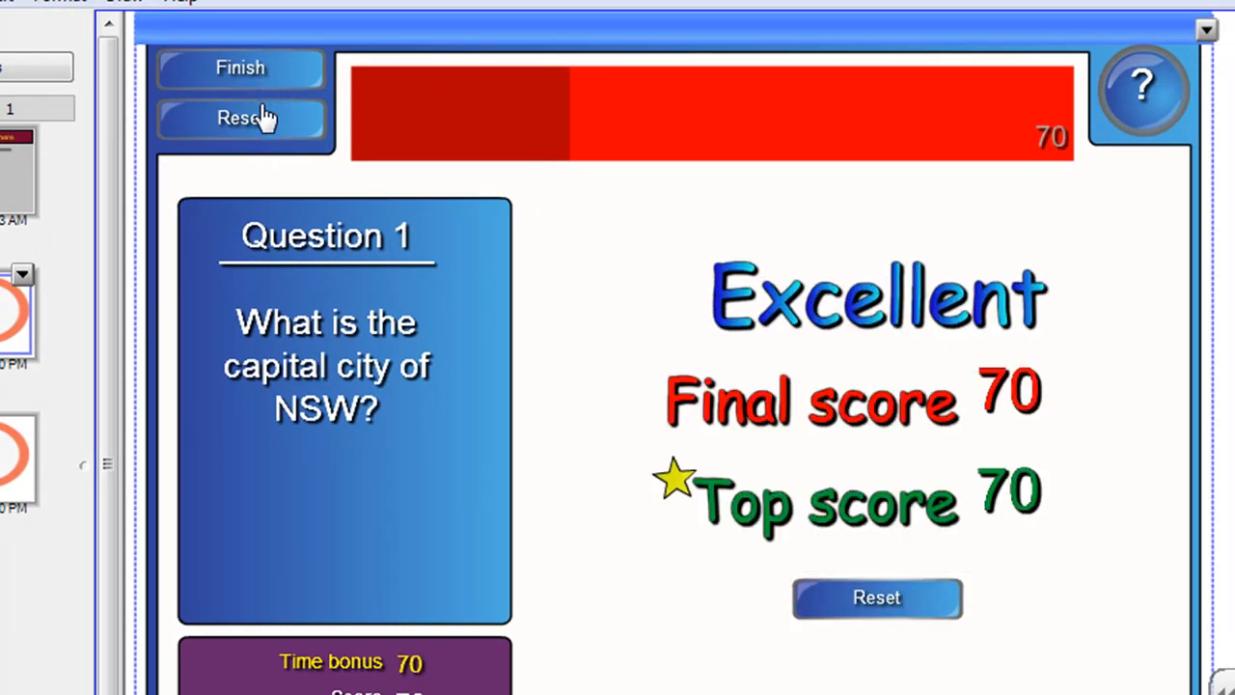
{"action": "left_click", "coordinate": [873, 597]}
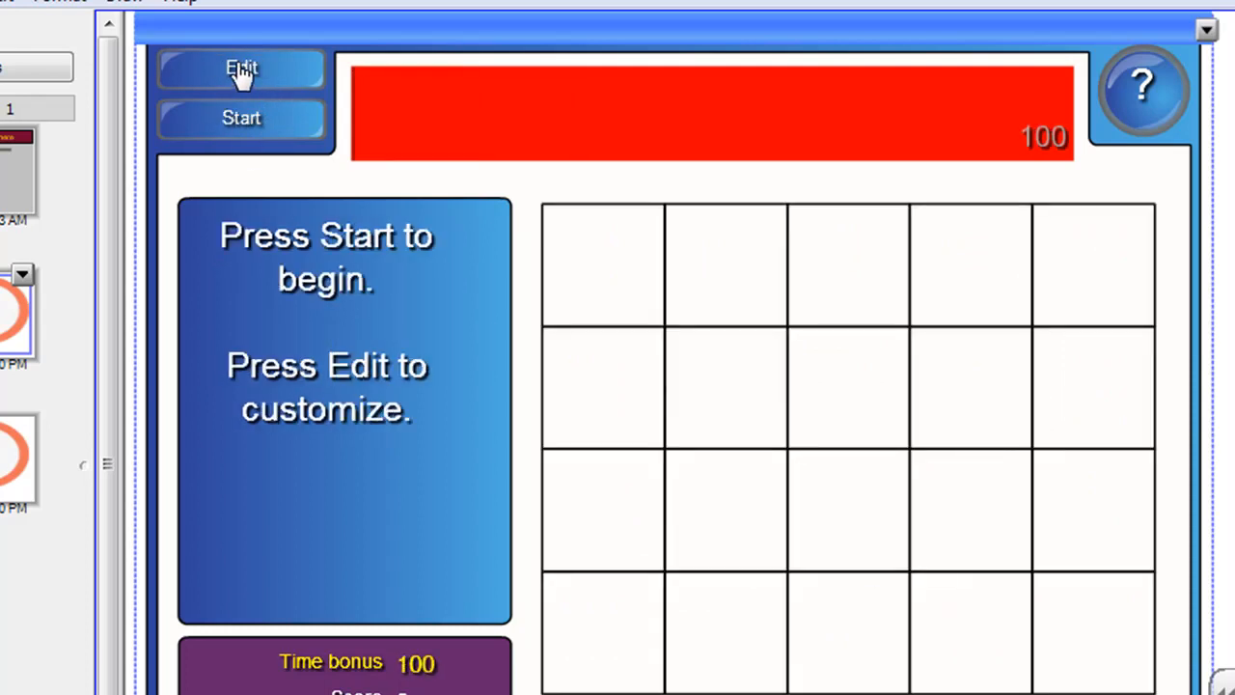
Step: Reopen the game settings, review the speed options, and close the editor
{"action": "left_click", "coordinate": [239, 71]}
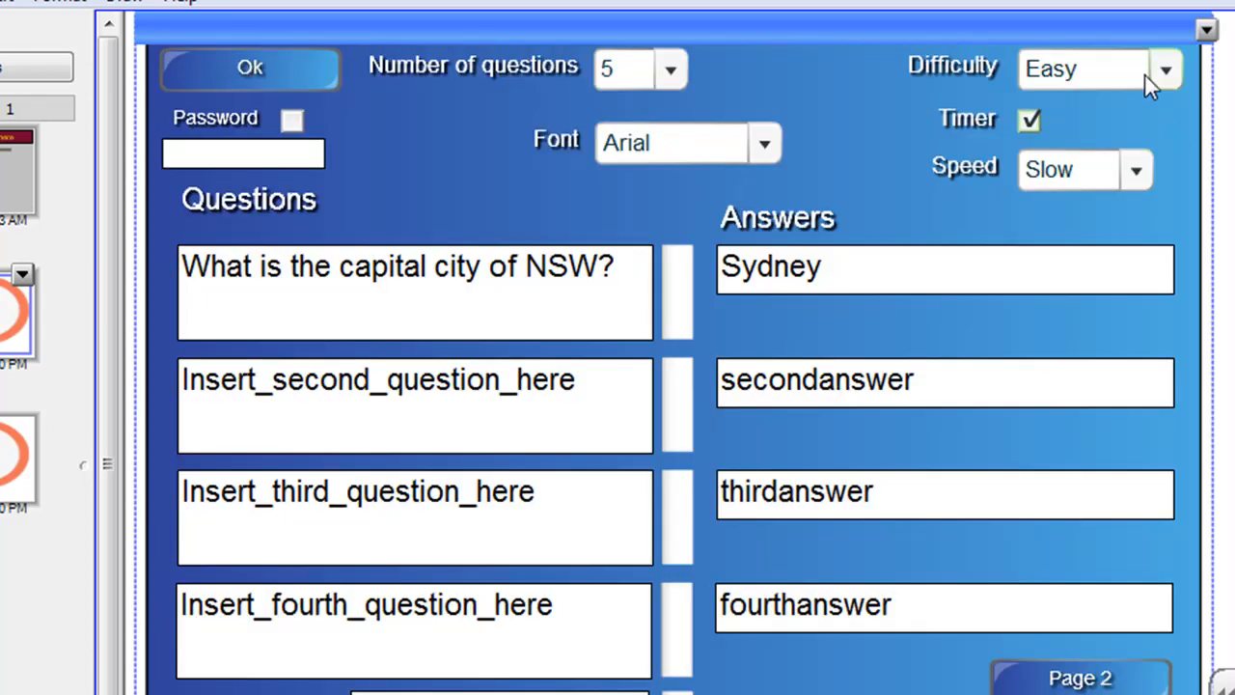
{"action": "left_click", "coordinate": [1136, 172]}
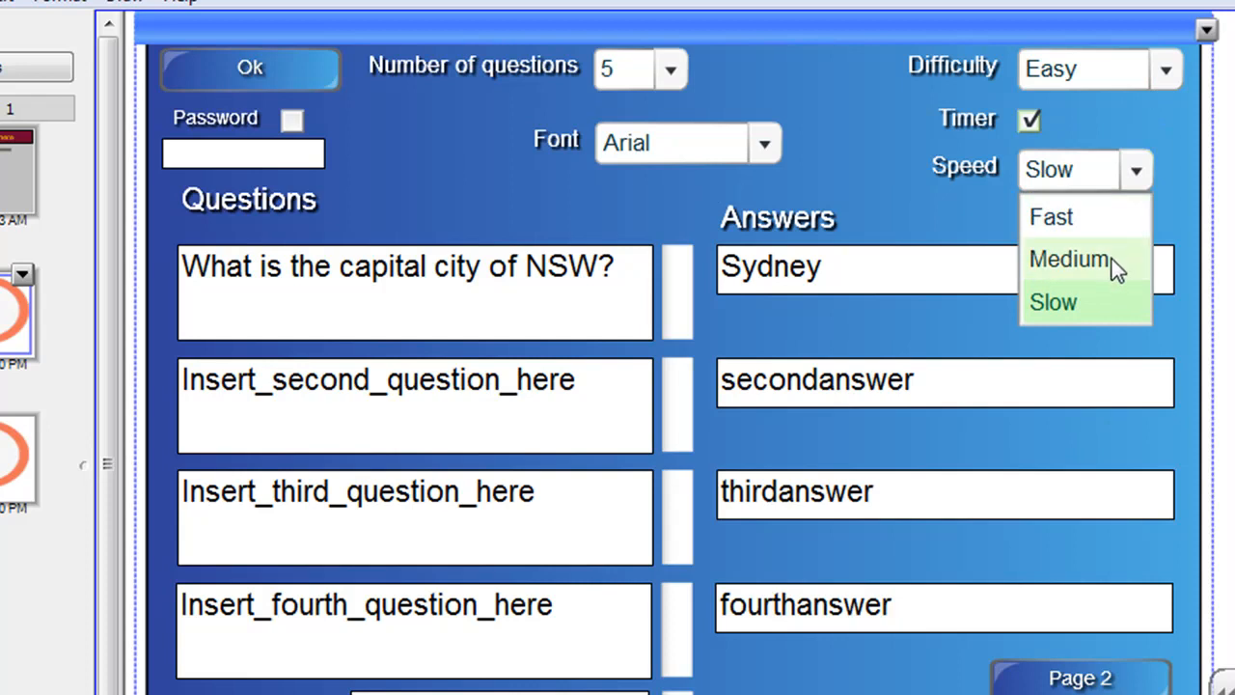
{"action": "left_click", "coordinate": [1164, 140]}
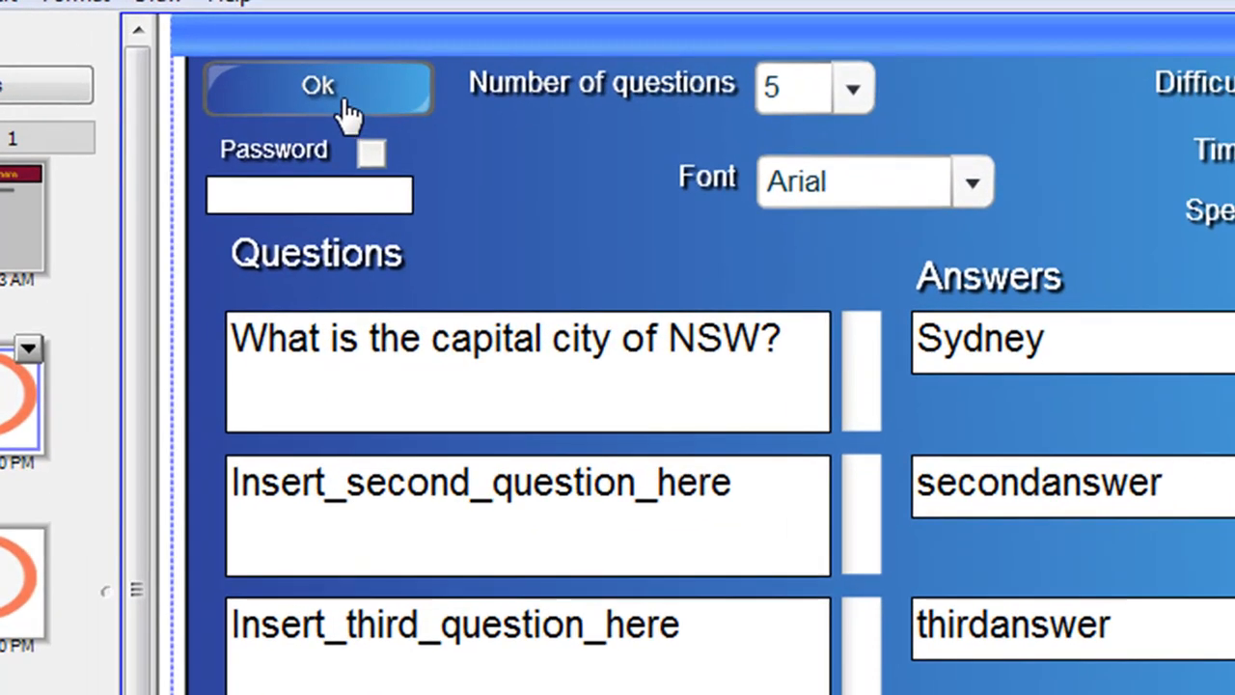
{"action": "left_click", "coordinate": [345, 102]}
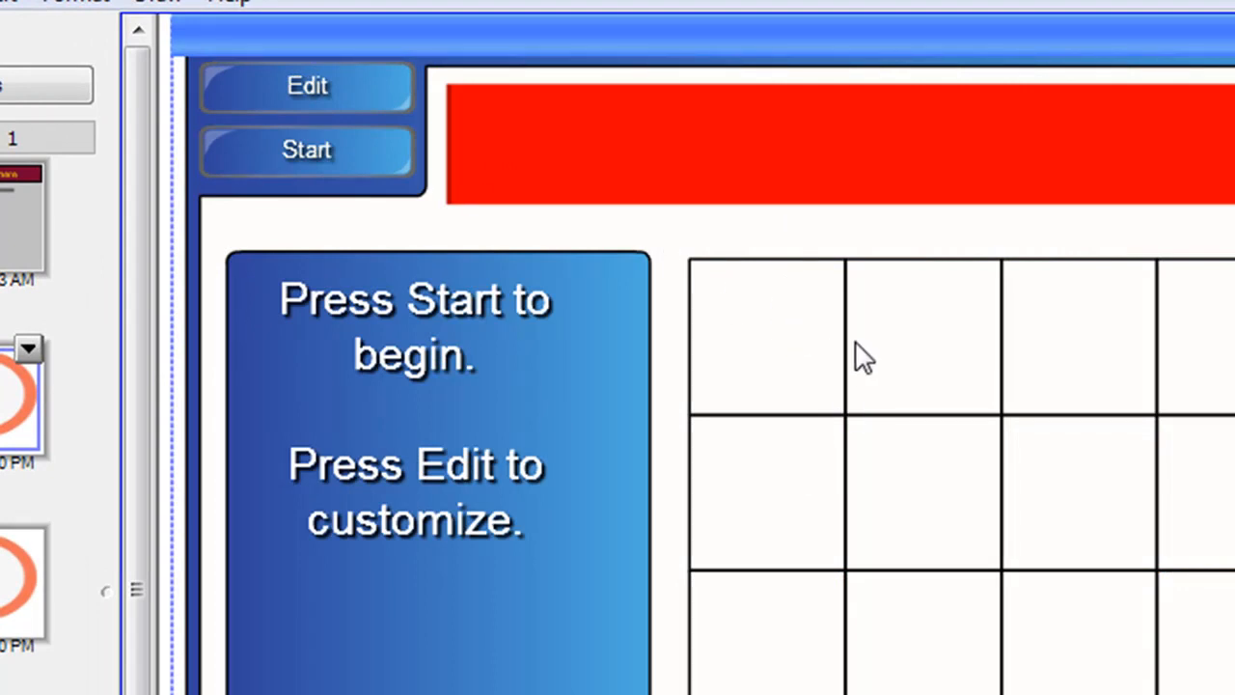
Step: Open the game editor, enter a password in the password field, and enable password protection
{"action": "left_click", "coordinate": [355, 101]}
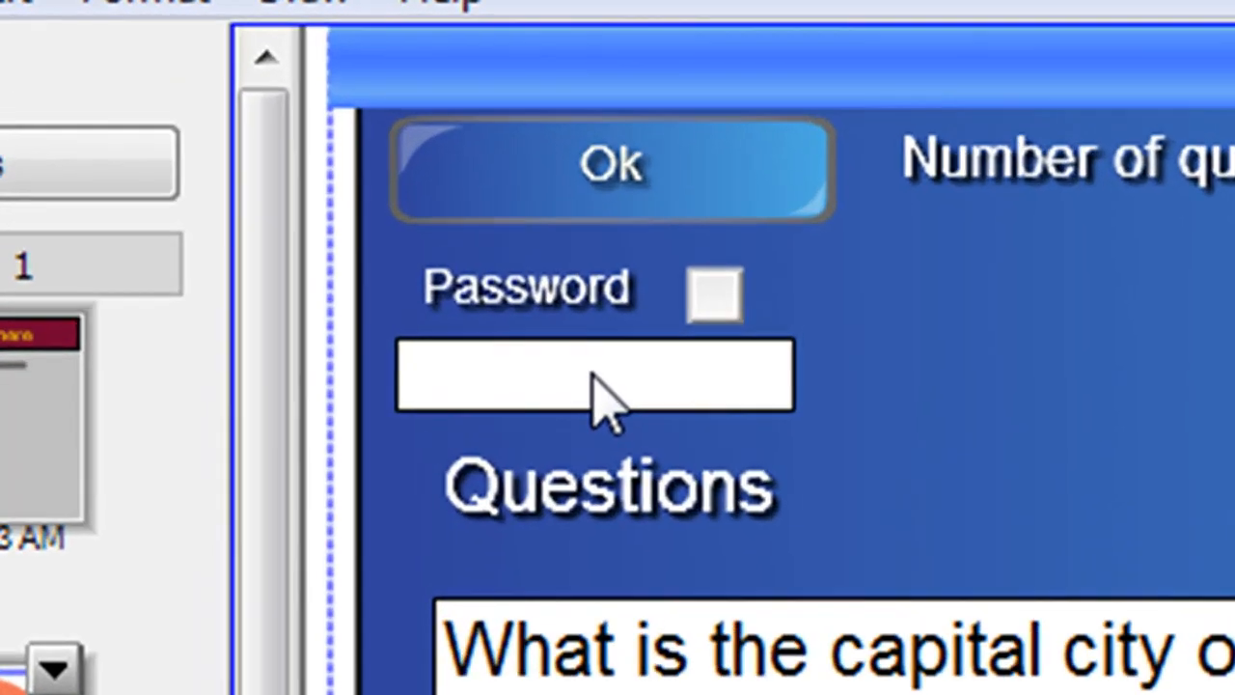
{"action": "left_click", "coordinate": [596, 381]}
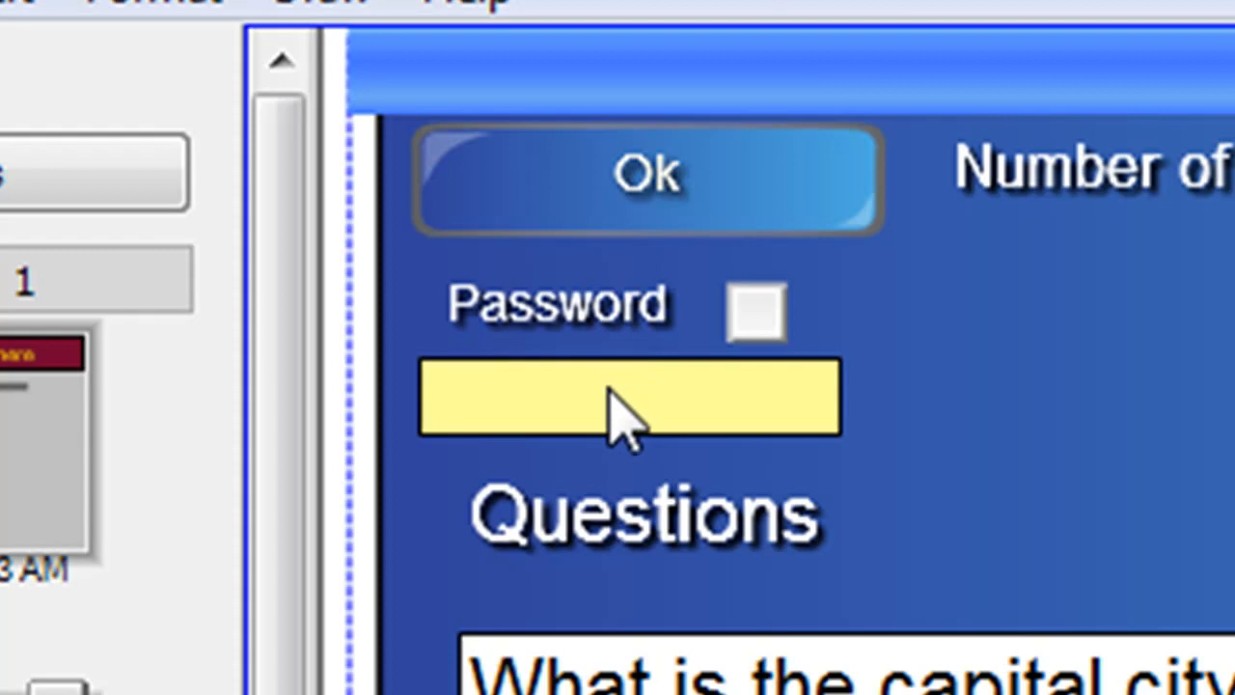
{"action": "type", "text": "*******"}
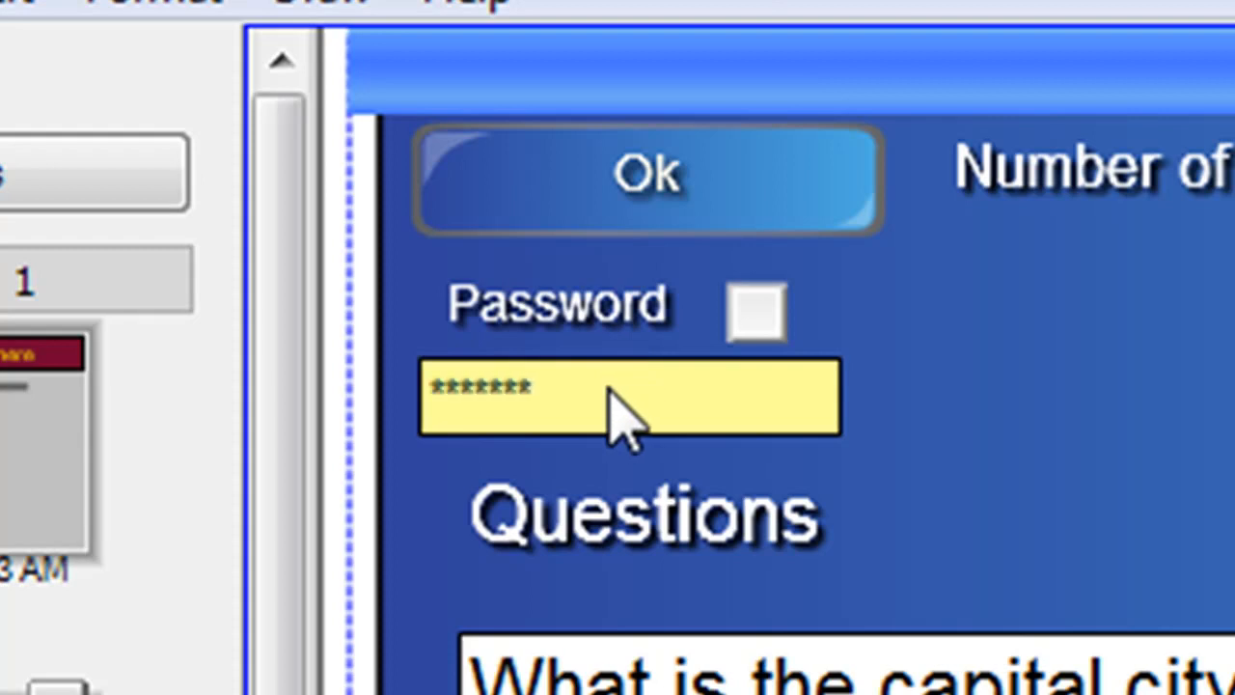
{"action": "left_click", "coordinate": [742, 316]}
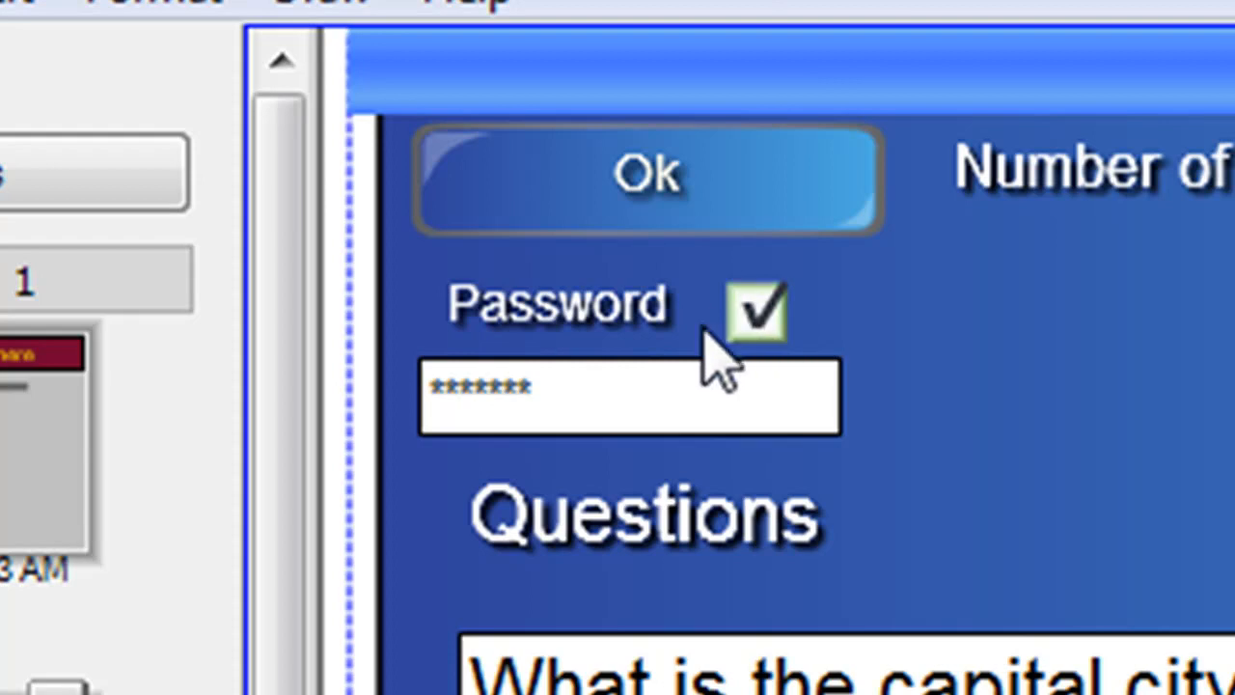
Step: Close the editor and try to reopen it to test the password protection
{"action": "left_click", "coordinate": [736, 220]}
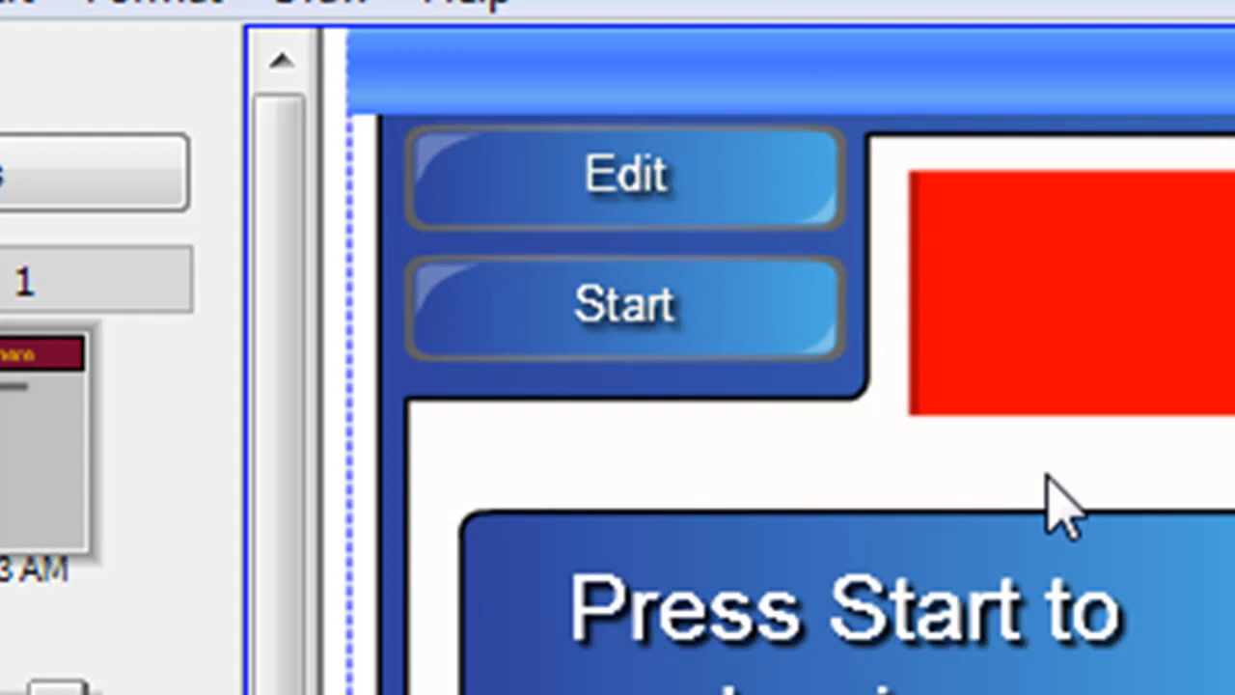
{"action": "left_click", "coordinate": [752, 179]}
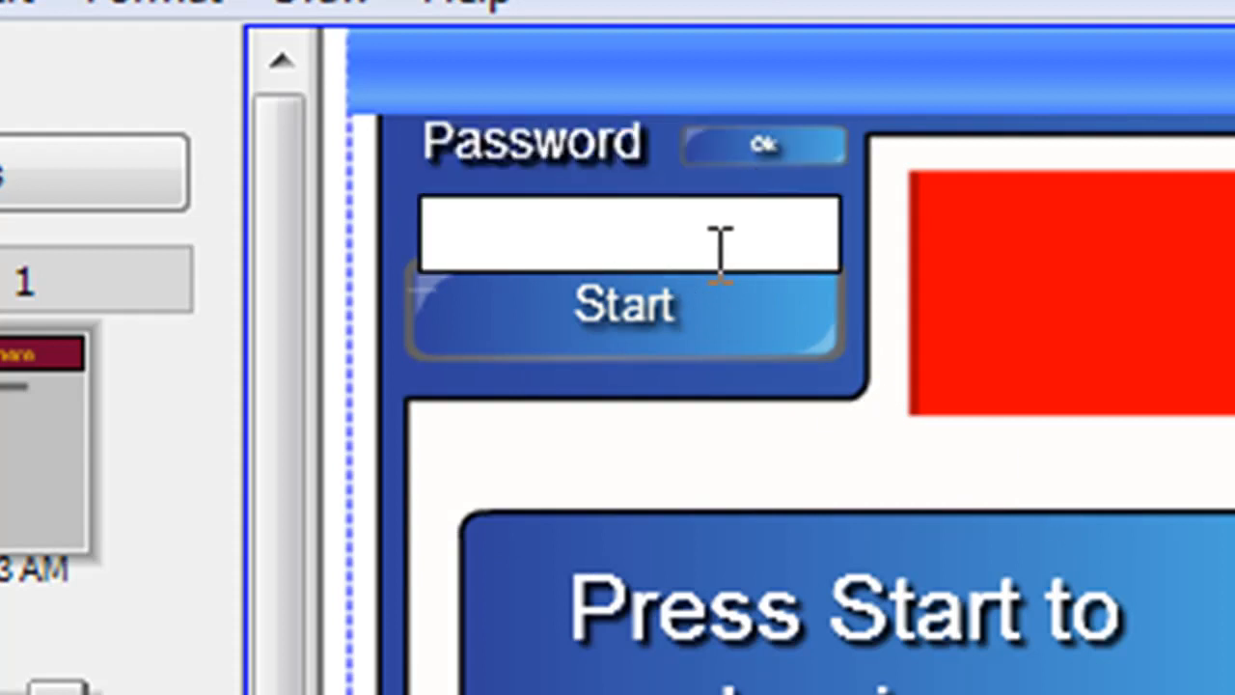